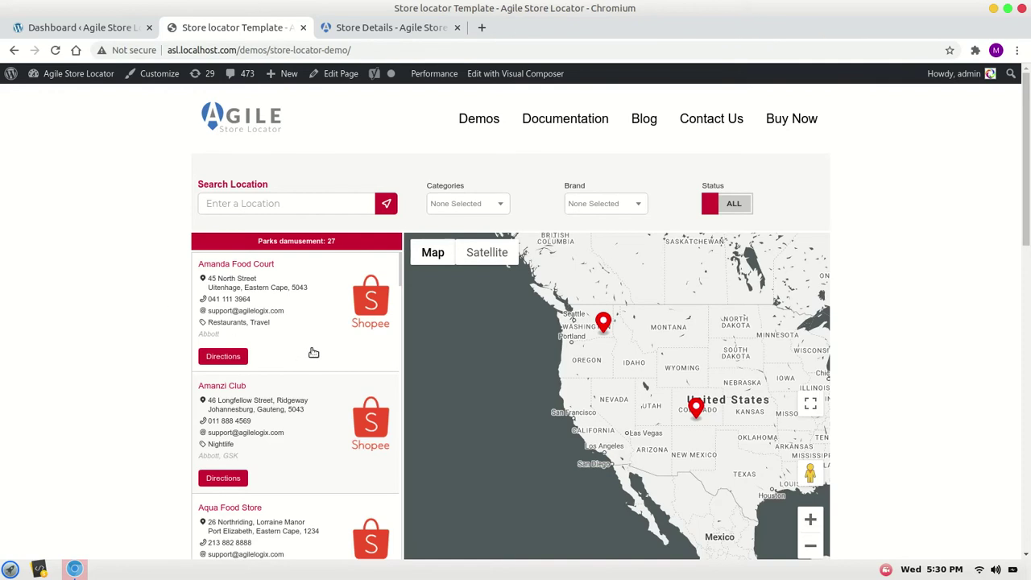
# Scroll through the Store Details demo page, then return to the Agile Store Locator dashboard.
pyautogui.click(354, 28)
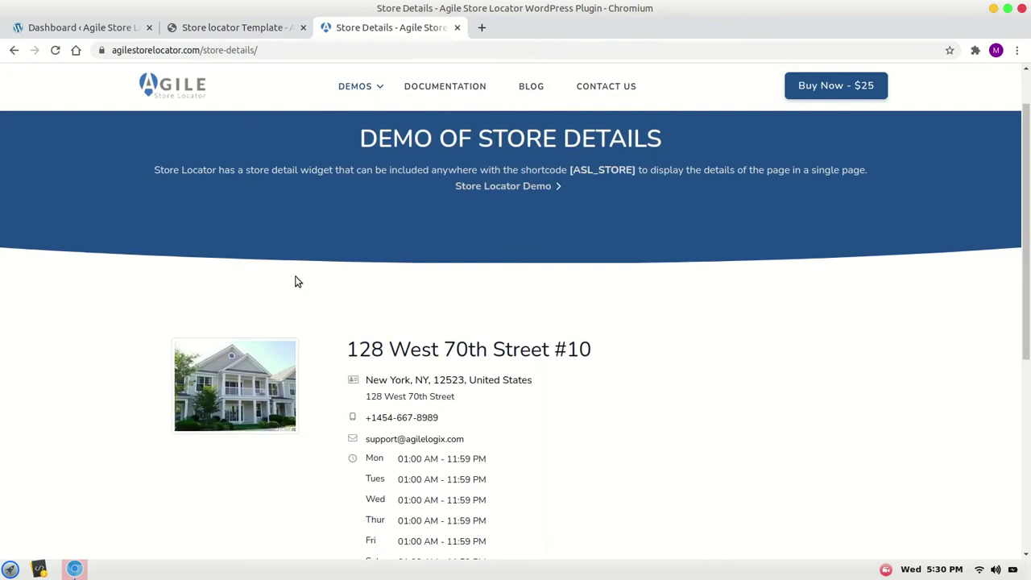
pyautogui.scroll(-1, 295, 281)
pyautogui.scroll(1, 295, 281)
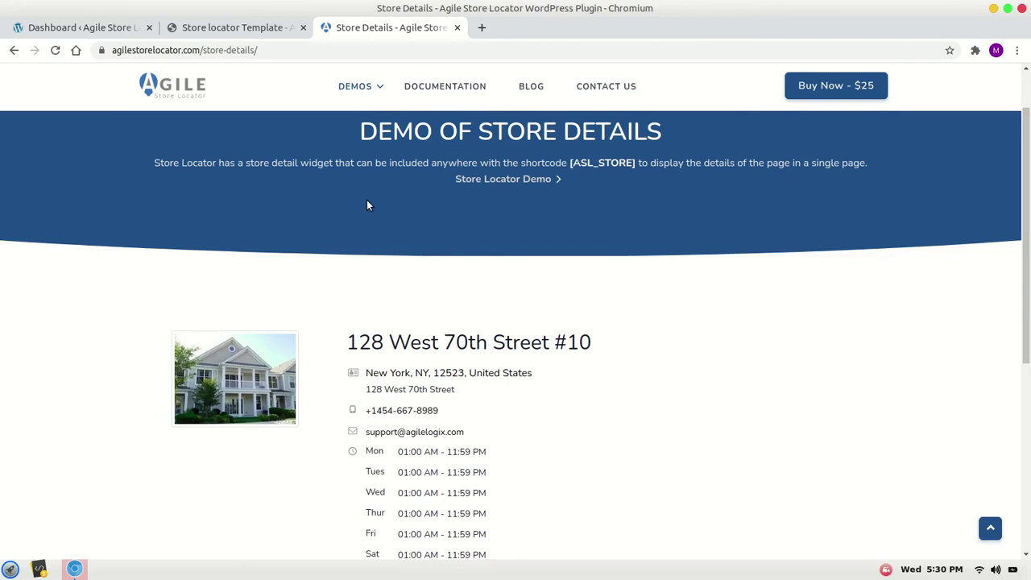
pyautogui.click(72, 27)
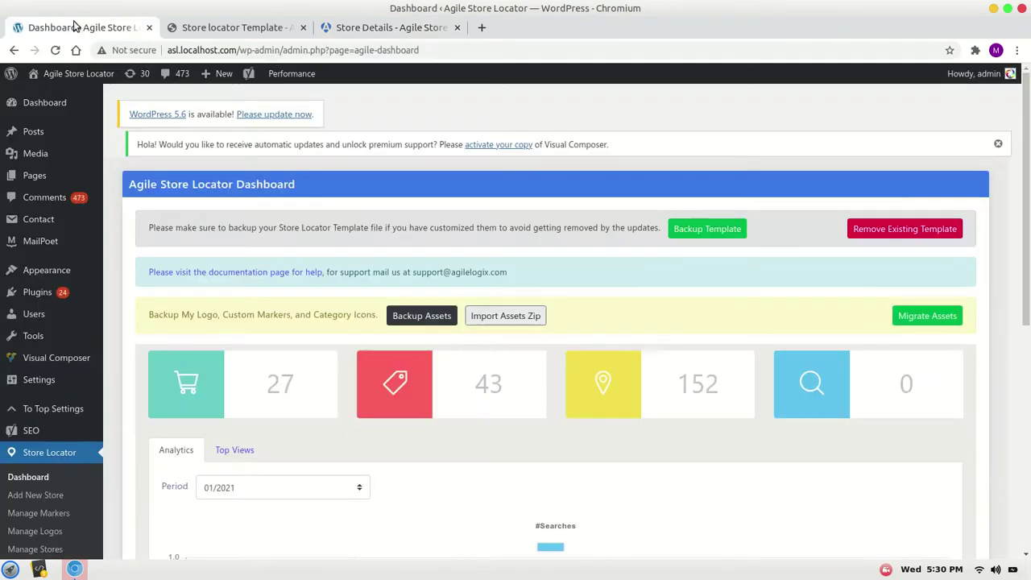
pyautogui.moveTo(35, 176)
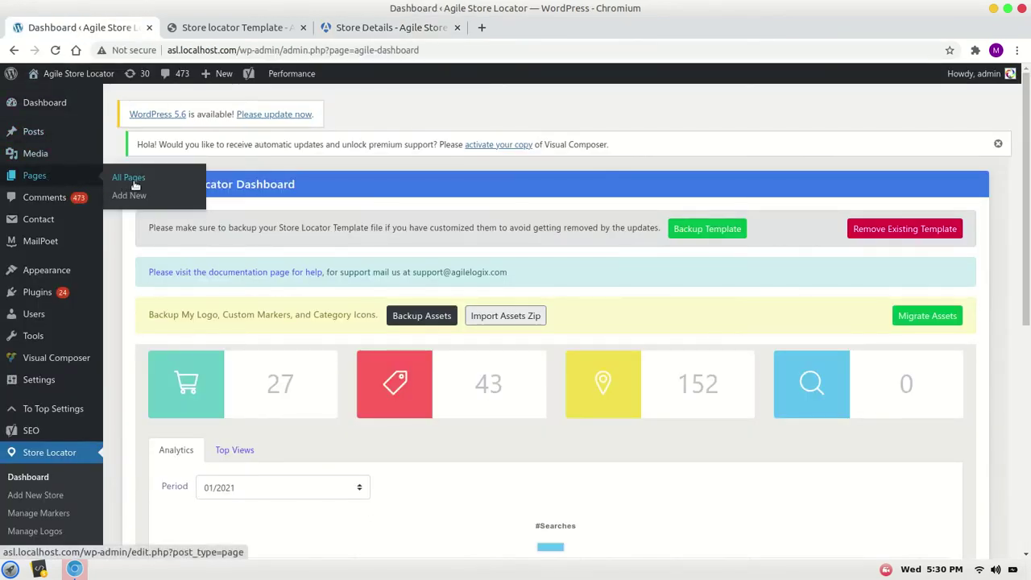
# Publish a page titled 'store detail page' containing the [ASL_STORE] shortcode and view it live.
pyautogui.middleClick(131, 195)
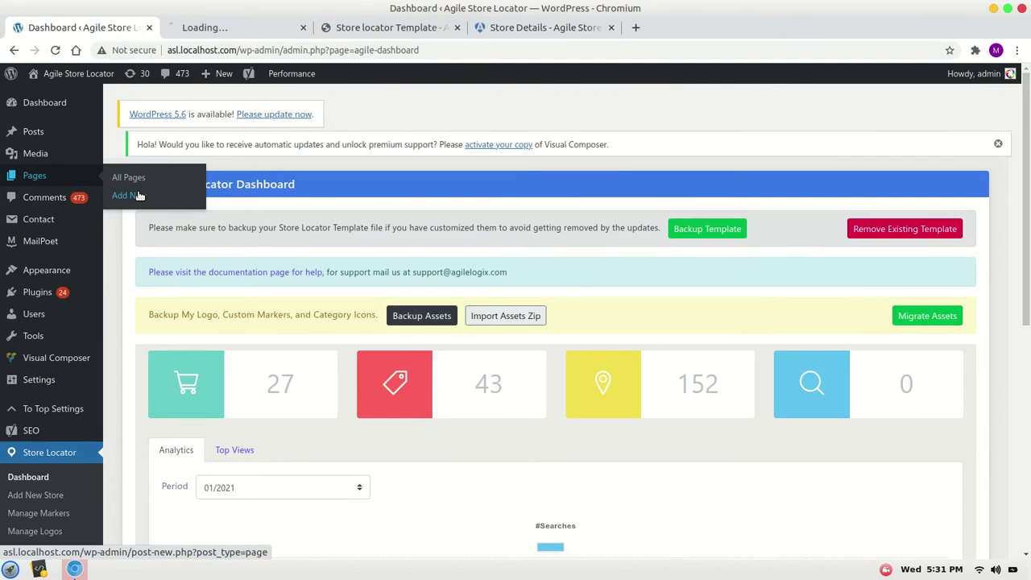
pyautogui.click(232, 27)
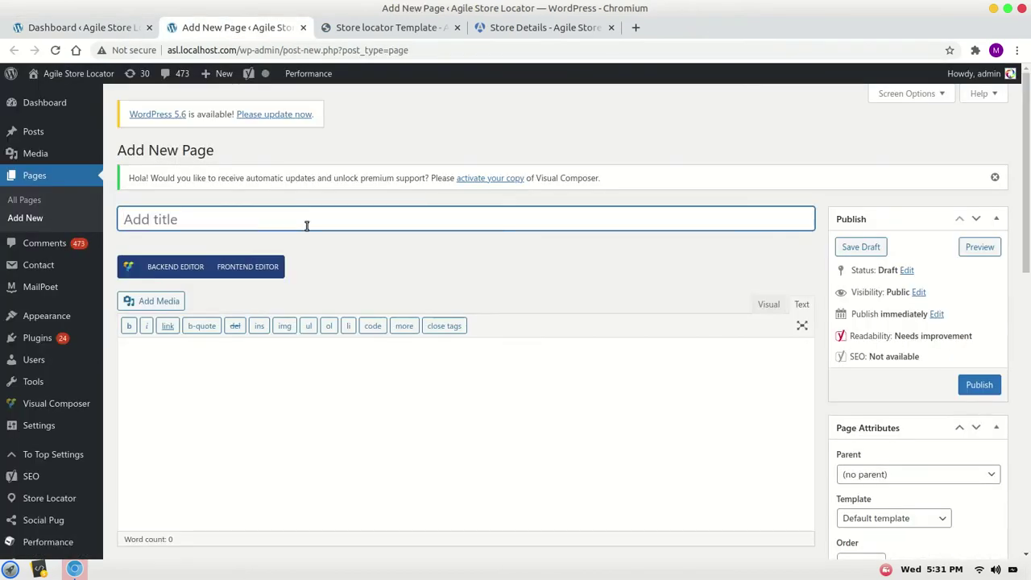
pyautogui.write('store detail')
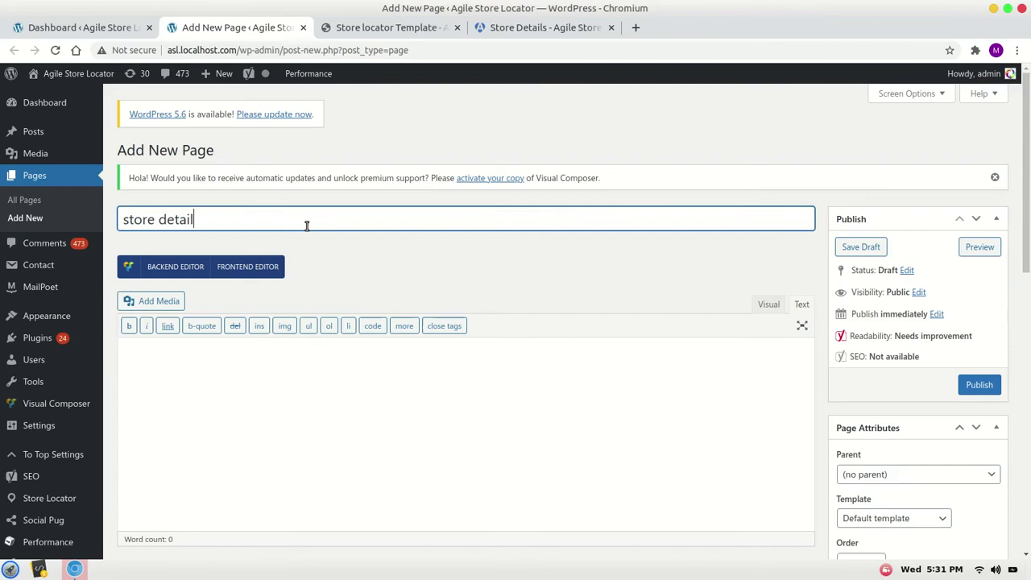
pyautogui.write(' page')
pyautogui.press('Tab')
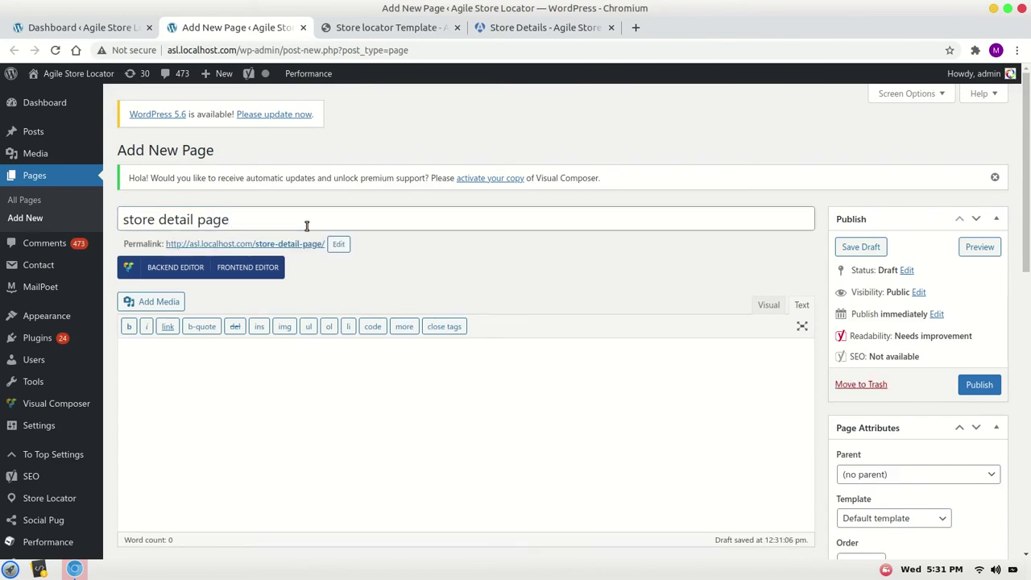
pyautogui.write('A')
pyautogui.write('[')
pyautogui.write('S')
pyautogui.write('L_')
pyautogui.write('STORE')
pyautogui.click(980, 385)
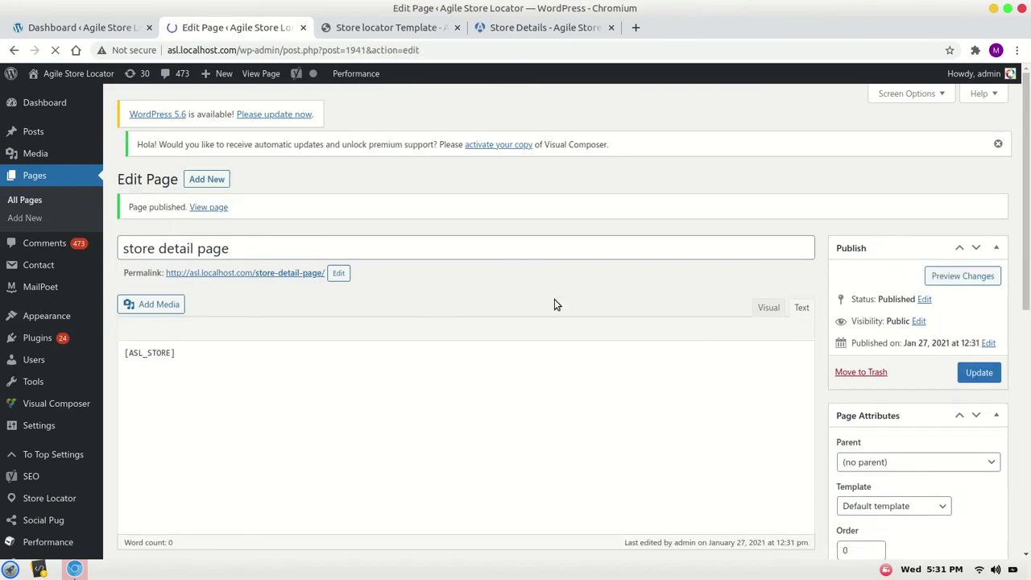
pyautogui.click(294, 273)
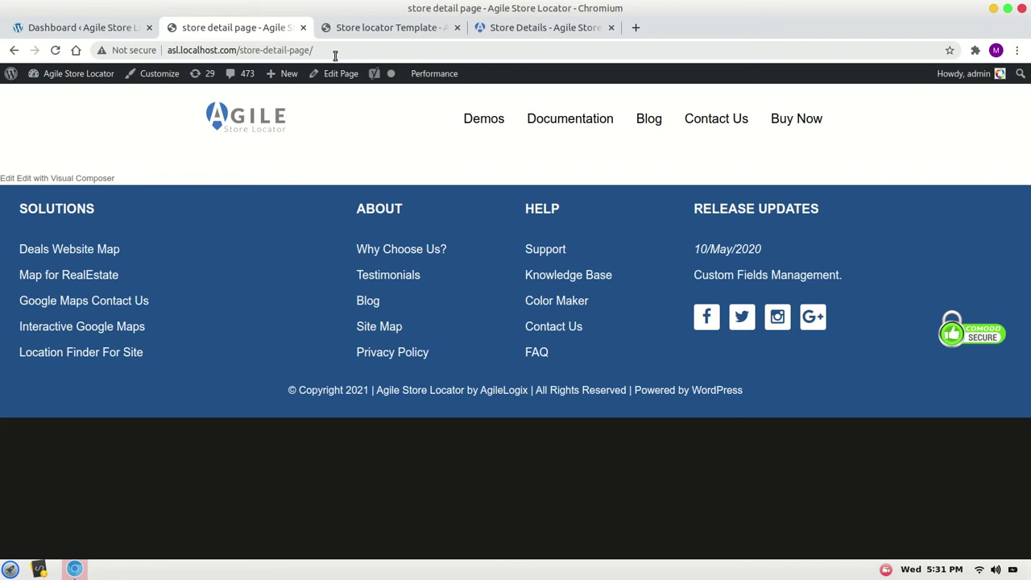
# Append ?sl-store=4 to the page URL to load Barry Mason Pool Services' details.
pyautogui.click(342, 50)
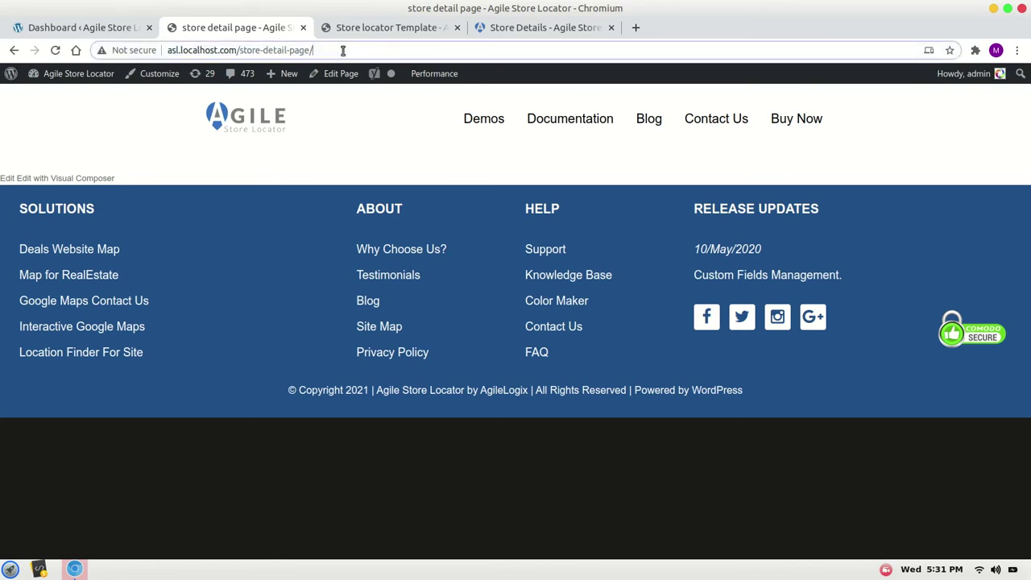
pyautogui.write('?')
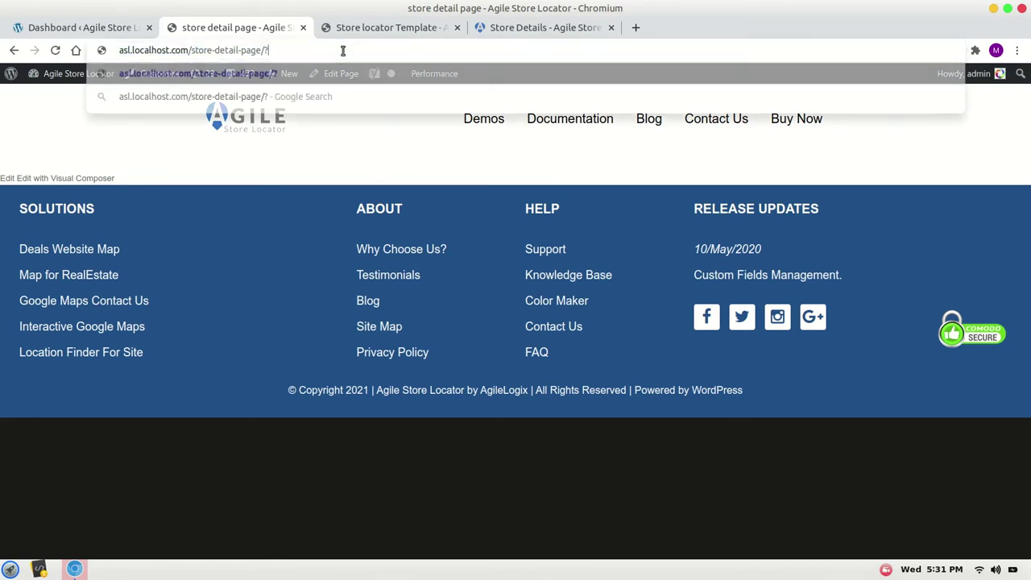
pyautogui.write('SL')
pyautogui.press('BackSpace')
pyautogui.press('BackSpace')
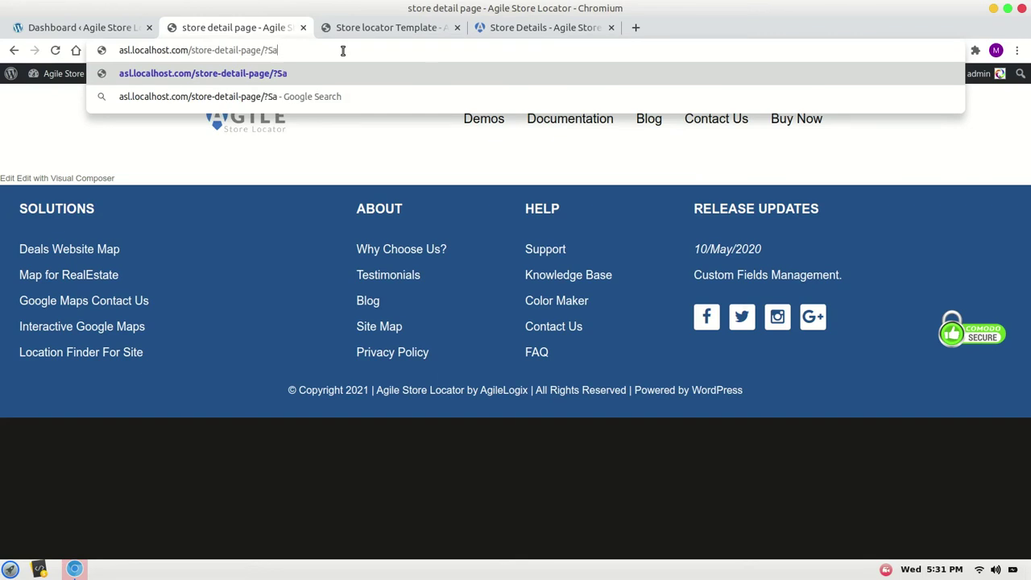
pyautogui.write('sl-')
pyautogui.write('st')
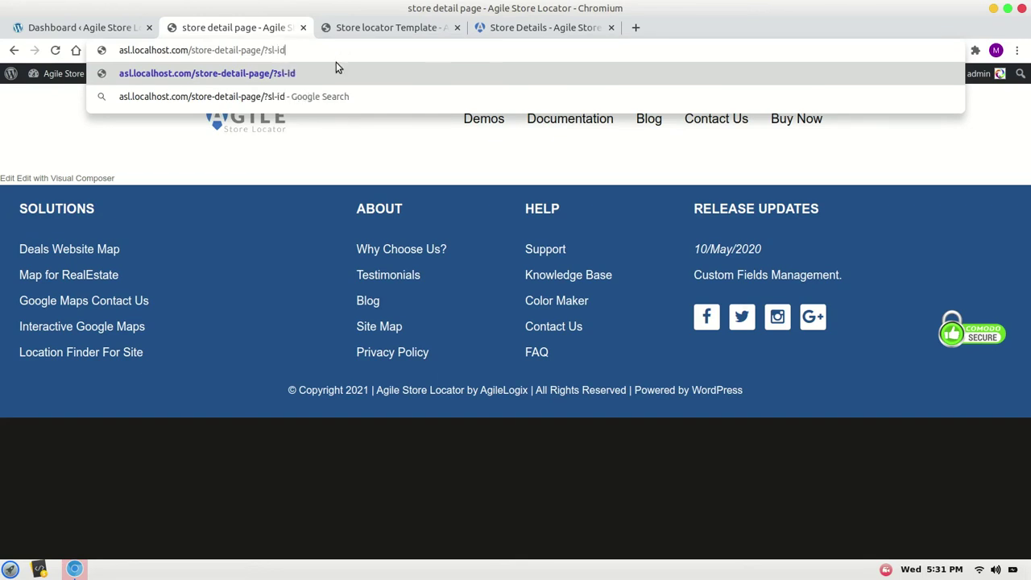
pyautogui.write('ore=')
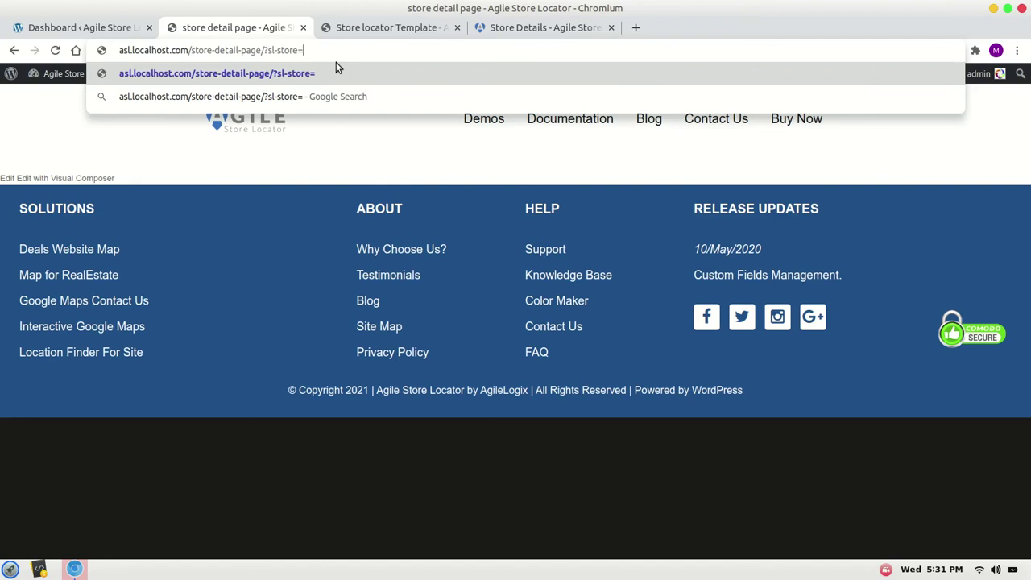
pyautogui.write('4')
pyautogui.press('Return')
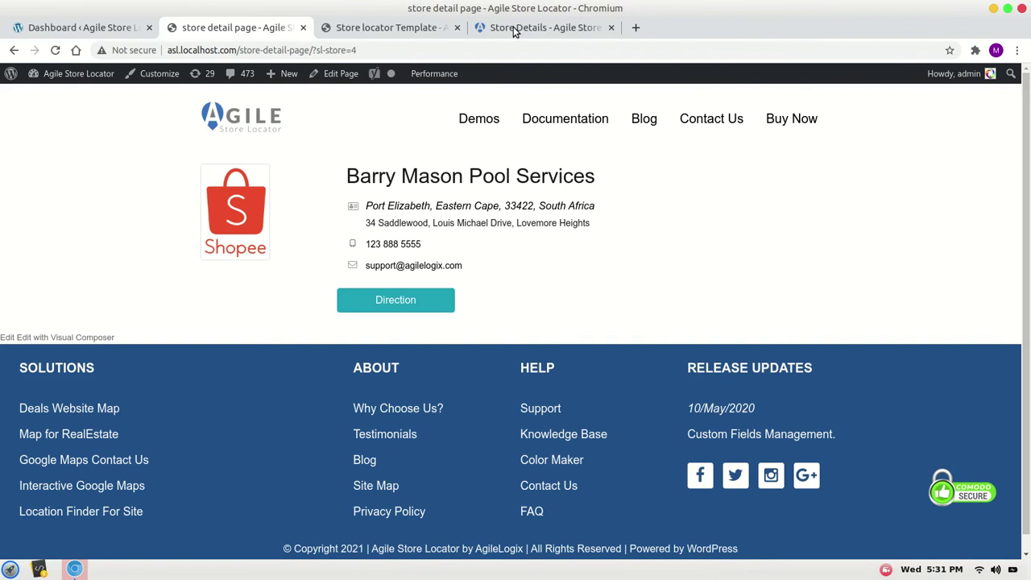
# Load Agile Store Locator in the Plugin Editor and expand its public > partials template folder.
pyautogui.click(78, 27)
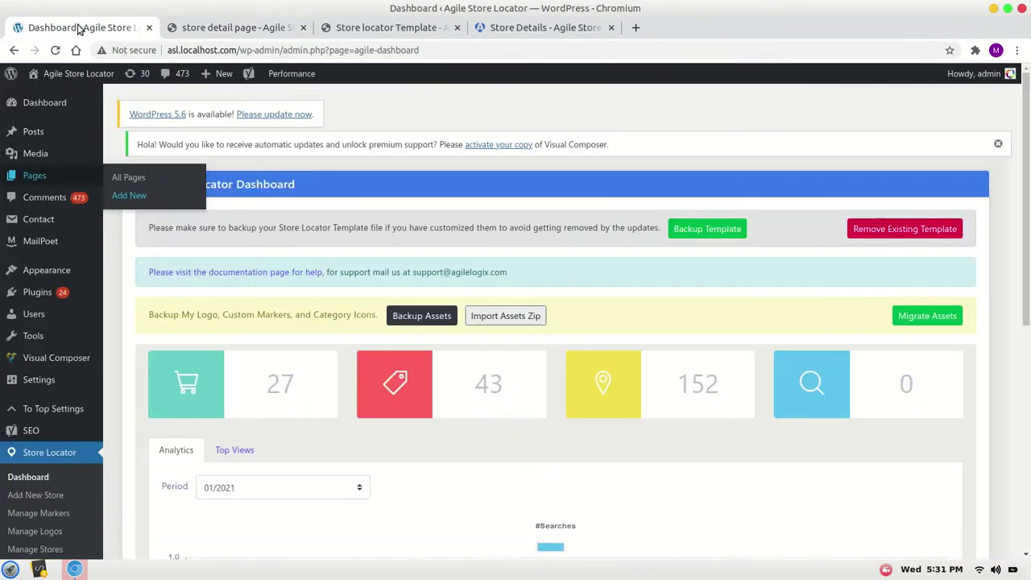
pyautogui.moveTo(37, 291)
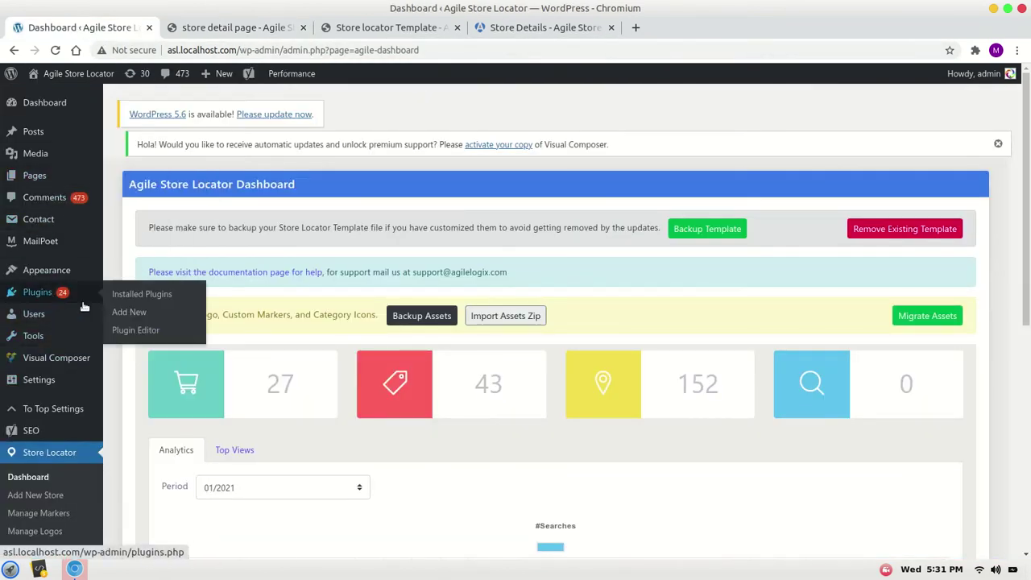
pyautogui.click(134, 329)
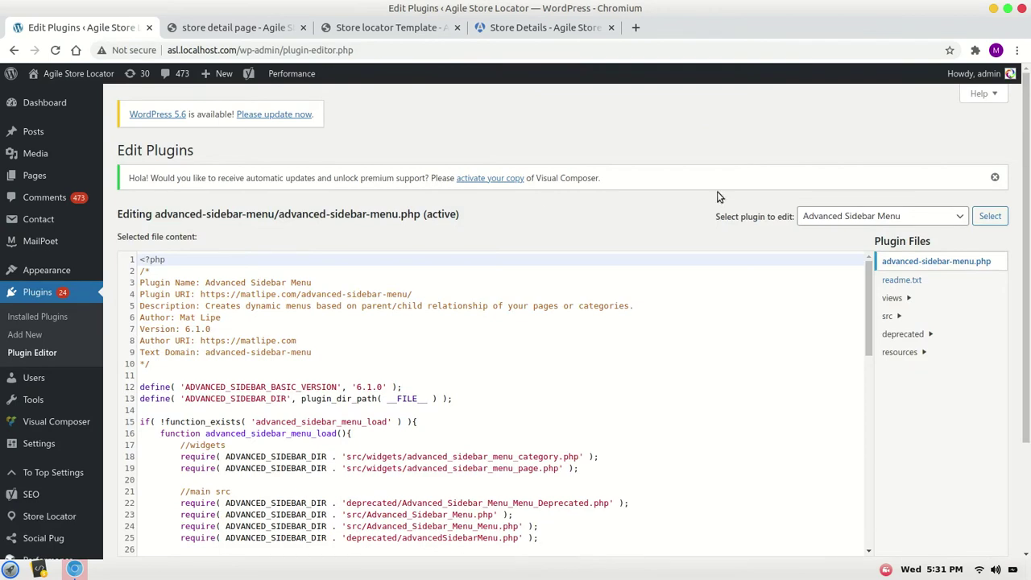
pyautogui.click(854, 216)
pyautogui.click(742, 243)
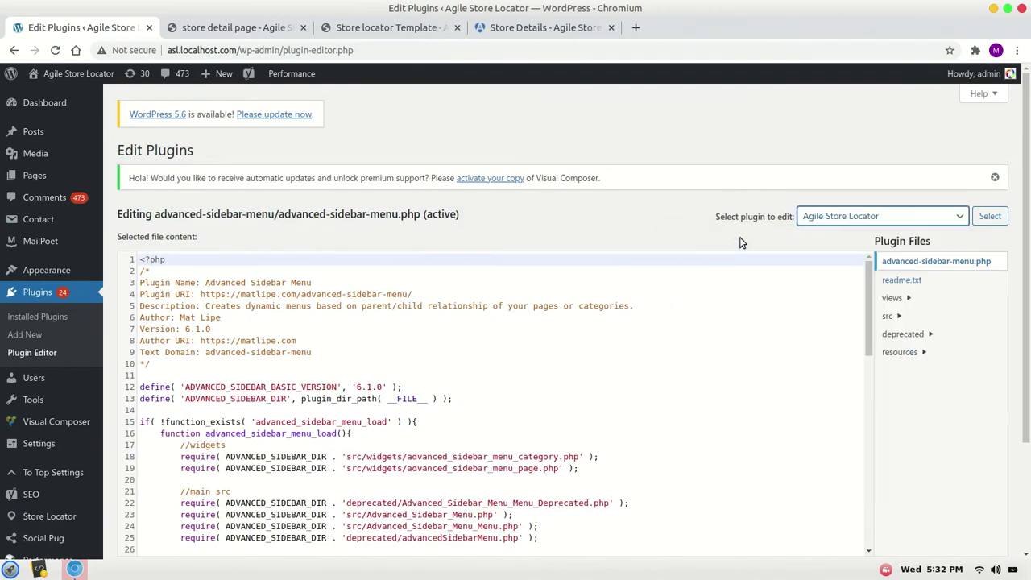
pyautogui.click(990, 216)
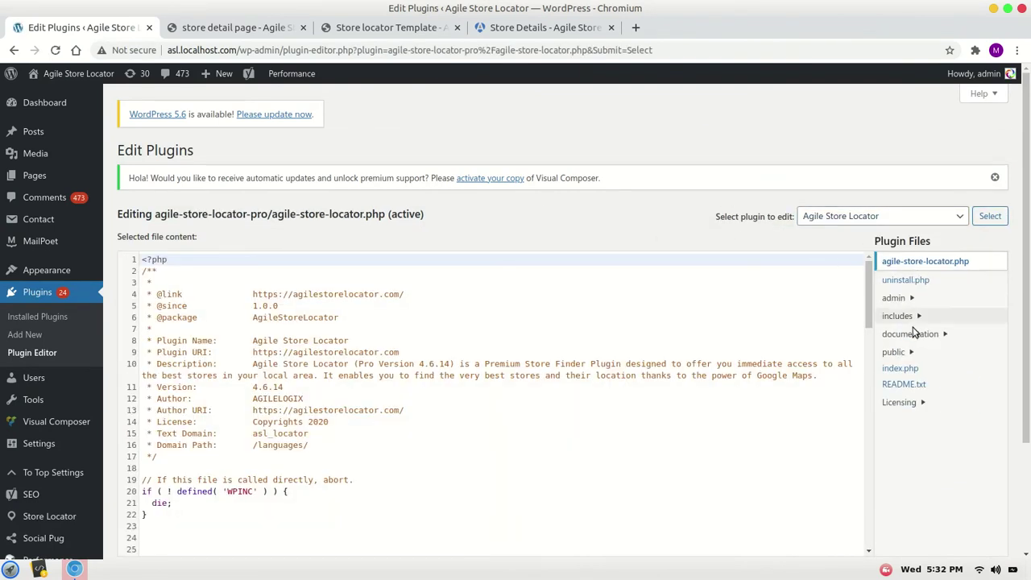
pyautogui.click(907, 352)
pyautogui.scroll(-1, 917, 440)
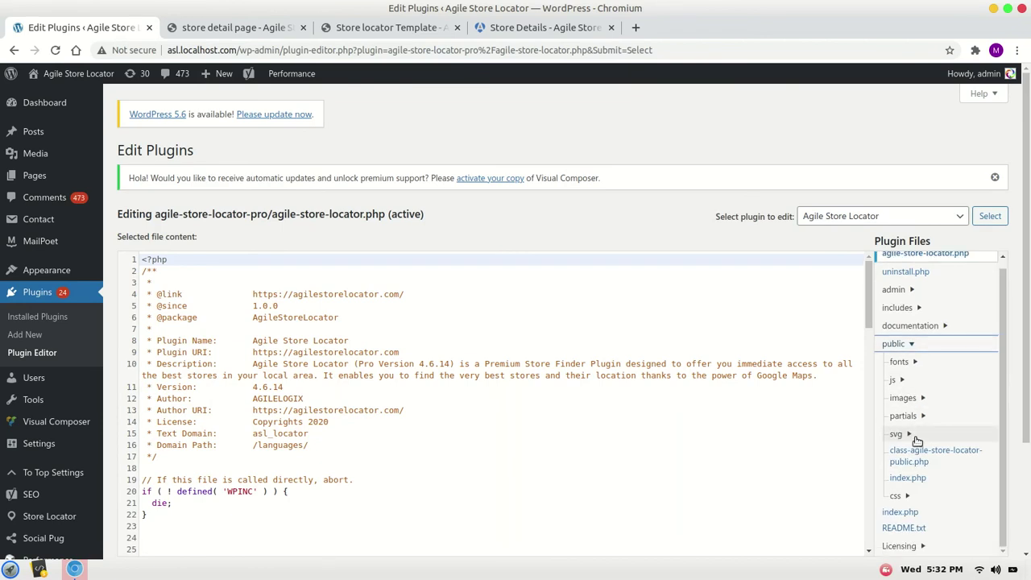
pyautogui.click(910, 415)
pyautogui.scroll(-3, 921, 451)
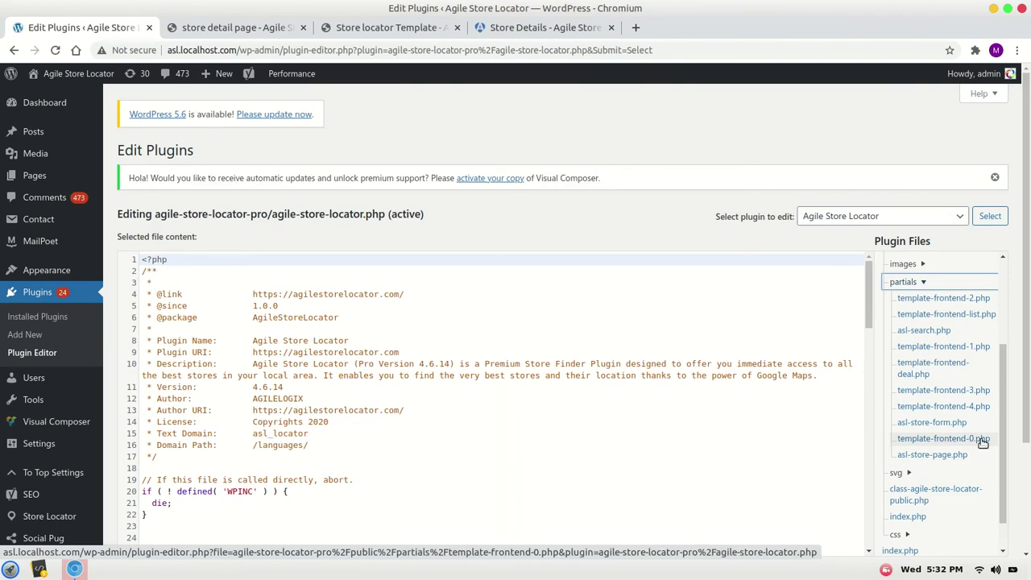
# Open template-frontend-0.php and scroll to the tmpl_list_item script, marking its id.
pyautogui.click(983, 443)
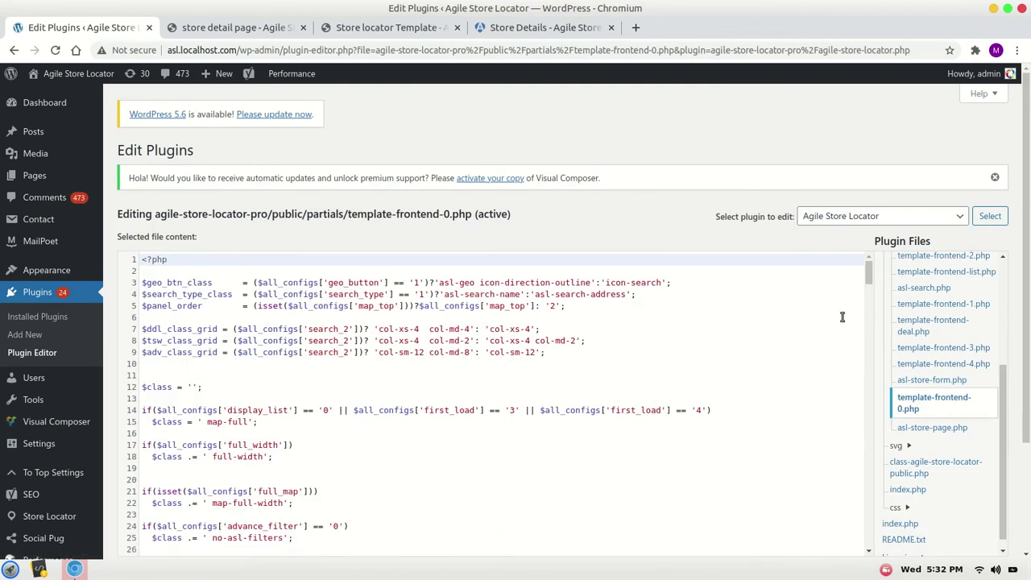
pyautogui.scroll(-3, 680, 240)
pyautogui.scroll(-5, 666, 307)
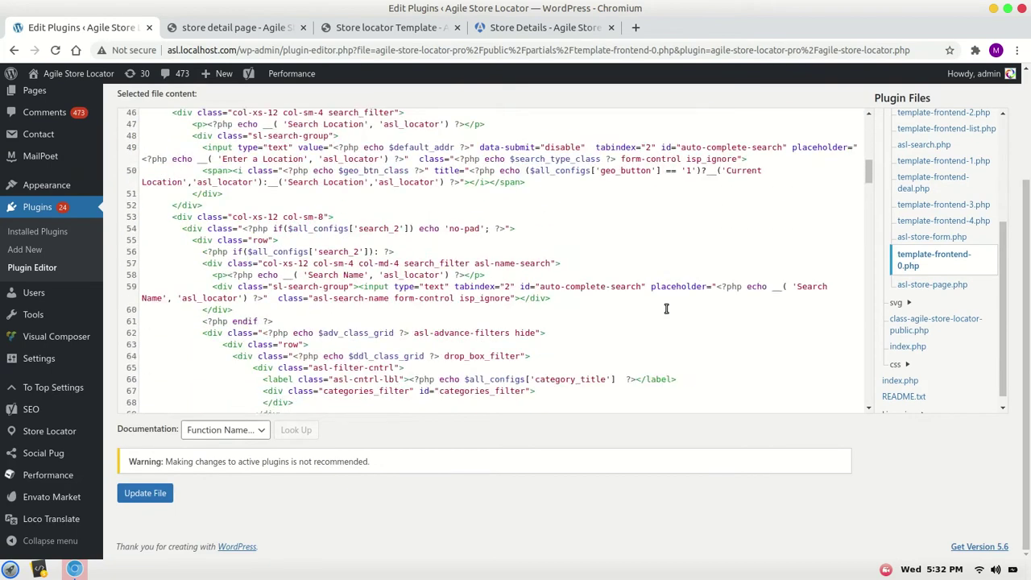
pyautogui.scroll(-3, 666, 307)
pyautogui.scroll(-5, 666, 309)
pyautogui.scroll(-2, 666, 309)
pyautogui.scroll(-5, 666, 308)
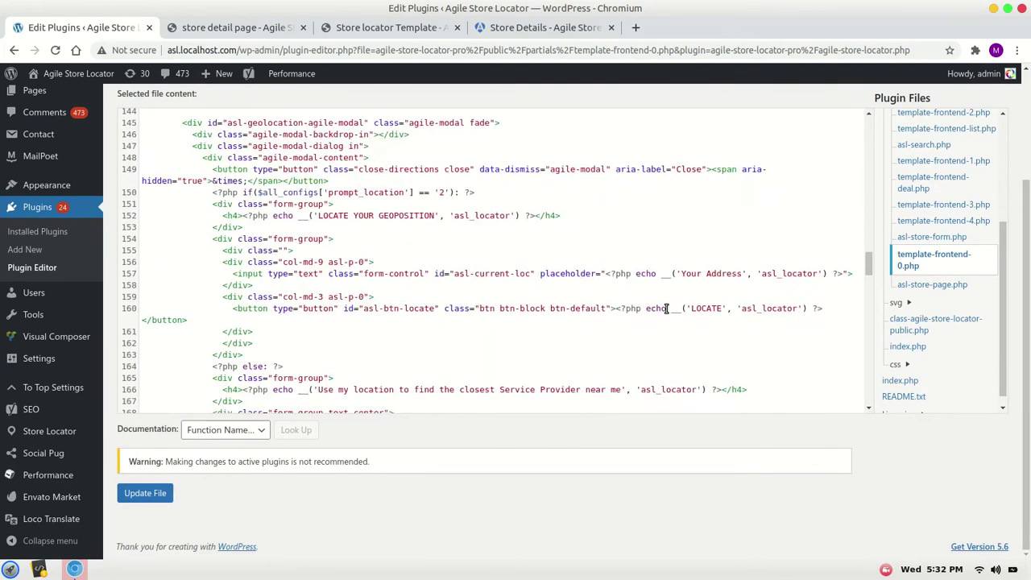
pyautogui.scroll(-4, 666, 308)
pyautogui.scroll(-4, 666, 309)
pyautogui.scroll(-1, 667, 309)
pyautogui.scroll(-2, 666, 309)
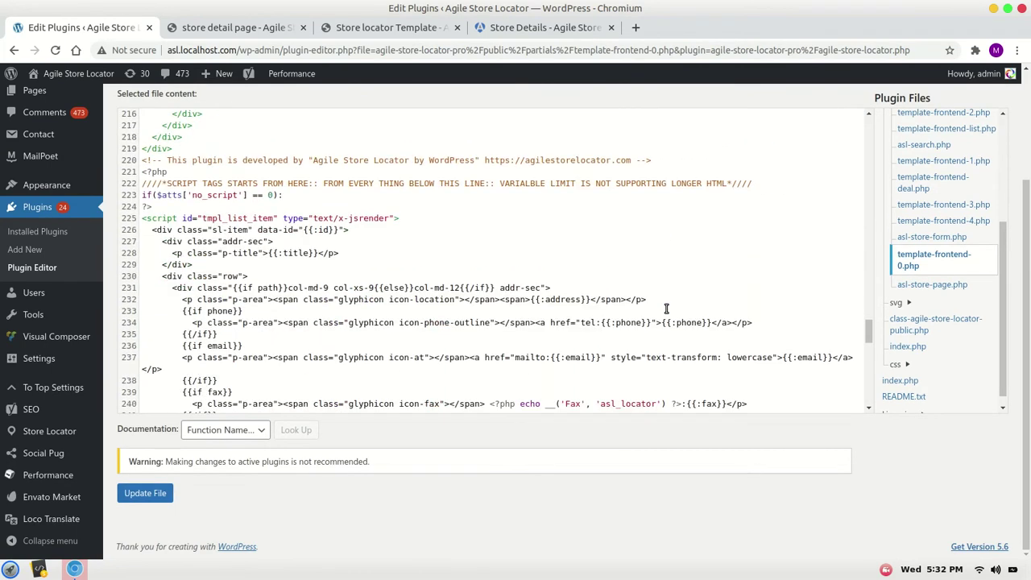
pyautogui.doubleClick(247, 217)
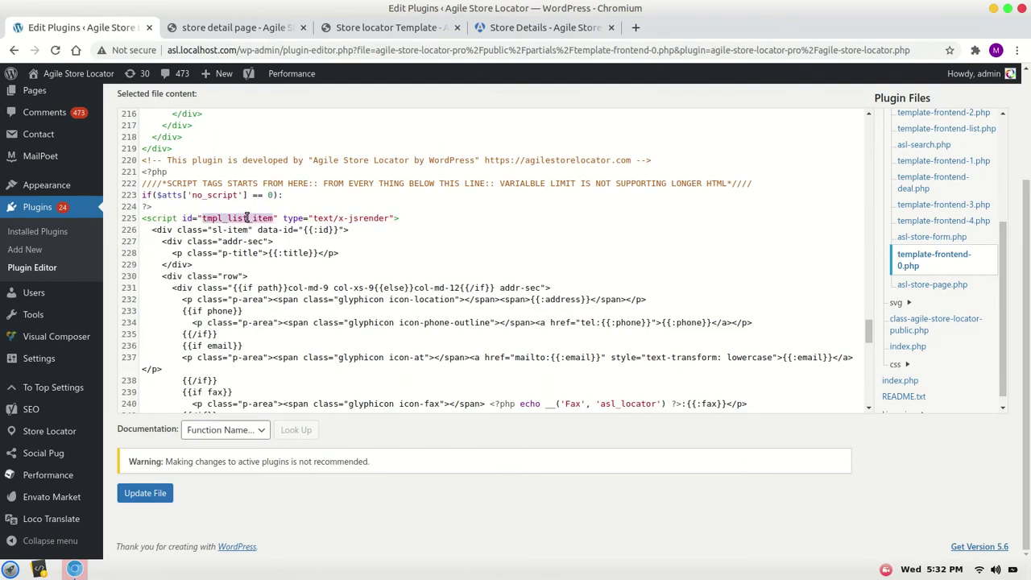
pyautogui.scroll(-3, 282, 289)
pyautogui.scroll(-3, 281, 289)
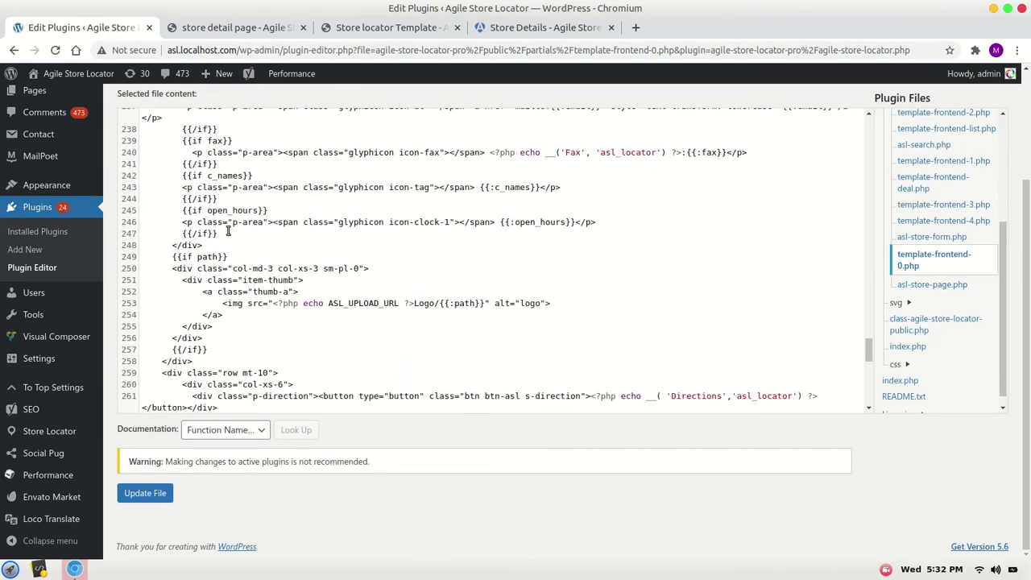
pyautogui.scroll(3, 229, 234)
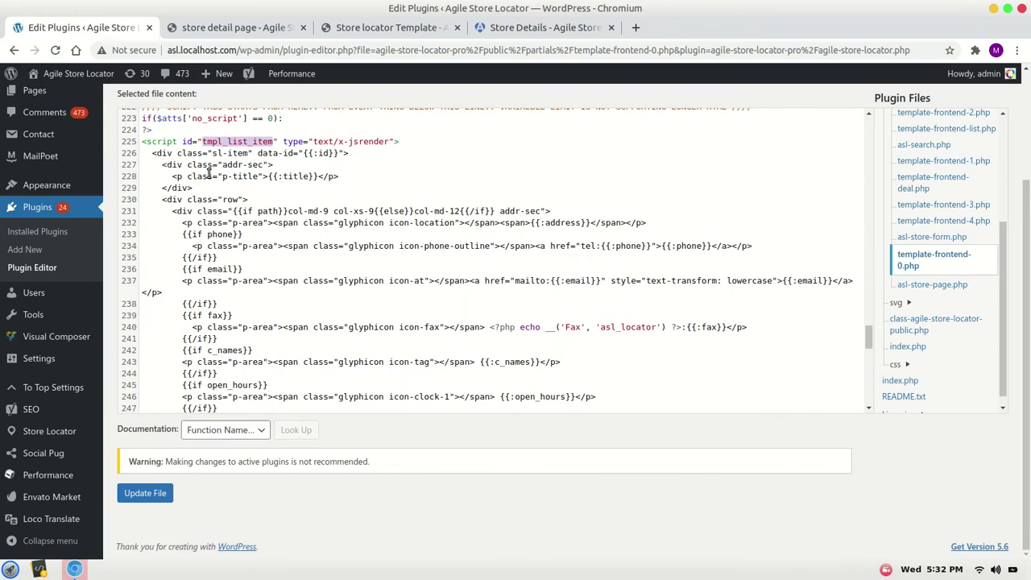
pyautogui.scroll(-2, 219, 287)
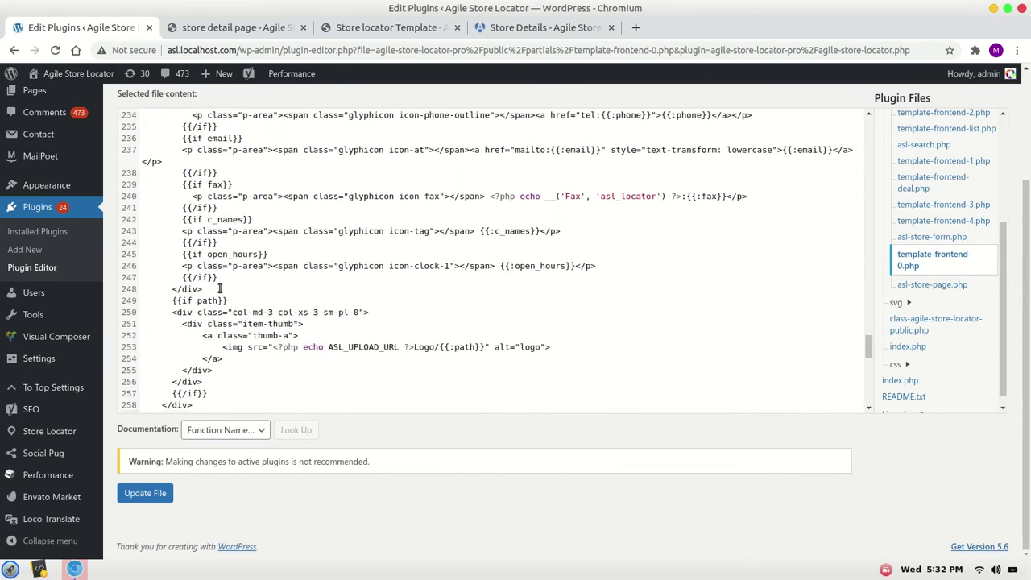
# Delete the {{if dist_str}} distance block from the store listing template.
pyautogui.scroll(-1, 225, 306)
pyautogui.scroll(-1, 229, 323)
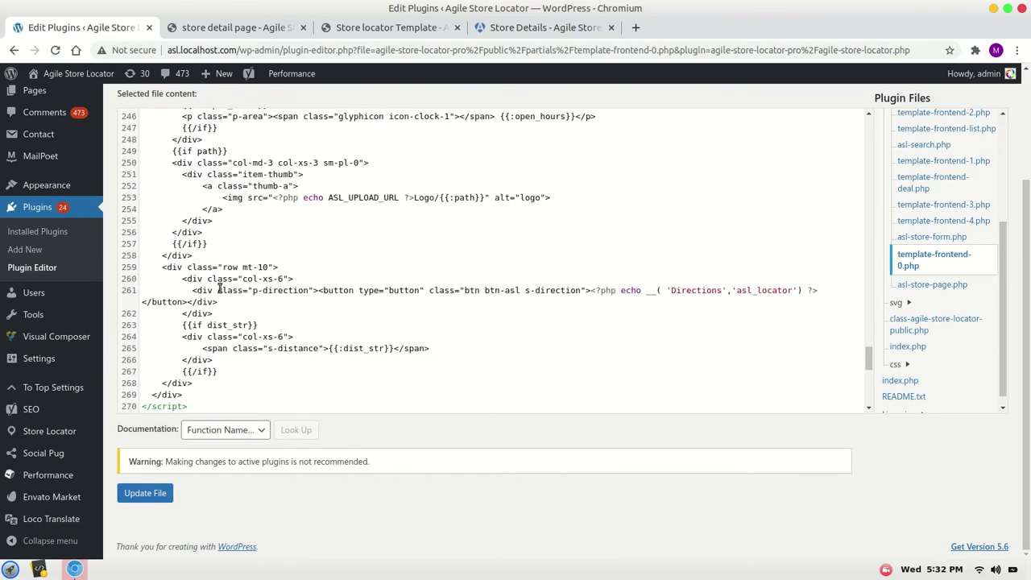
pyautogui.click(235, 348)
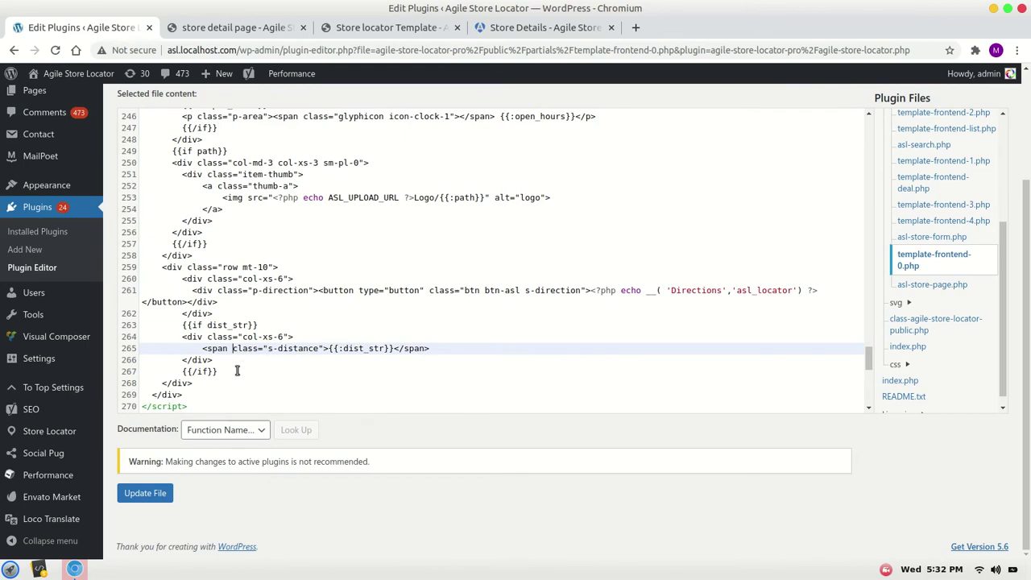
pyautogui.moveTo(231, 370)
pyautogui.mouseDown()
pyautogui.moveTo(181, 337)
pyautogui.moveTo(184, 325)
pyautogui.mouseUp()
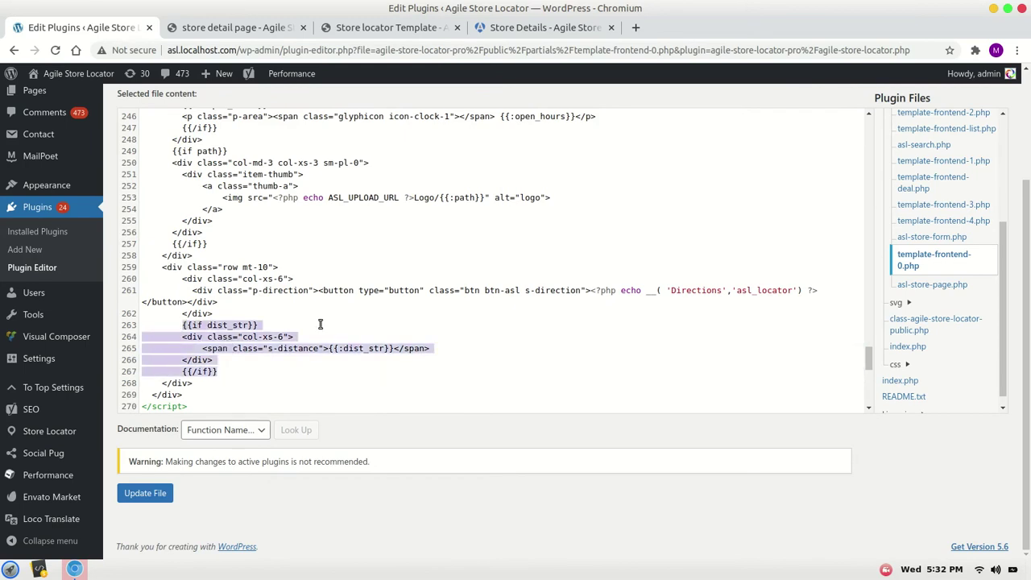
pyautogui.press('Left')
pyautogui.hotkey('shift', 'Down')
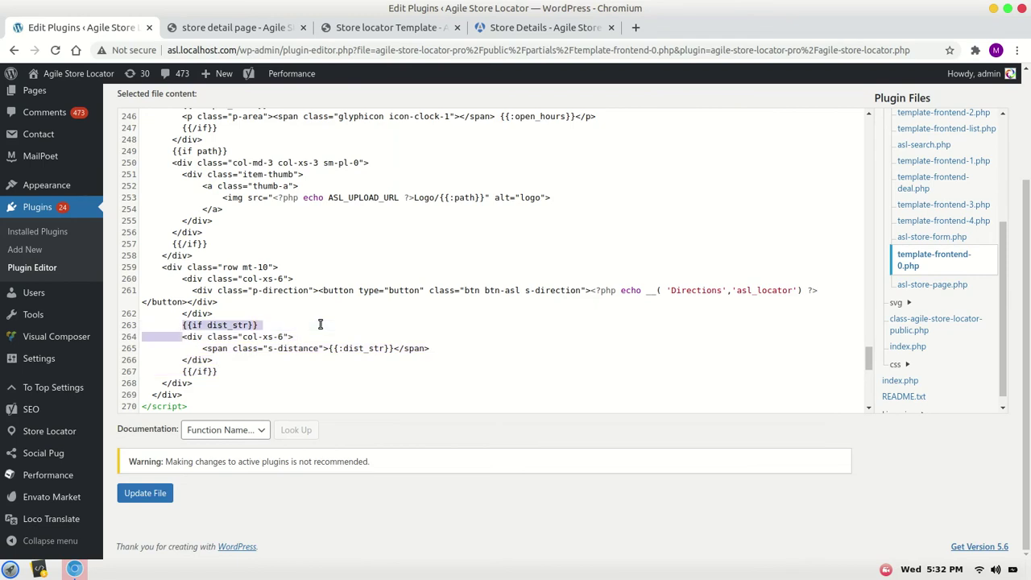
pyautogui.press('Delete')
pyautogui.press('Down')
pyautogui.press('Down')
pyautogui.press('Down')
pyautogui.hotkey('shift', 'End')
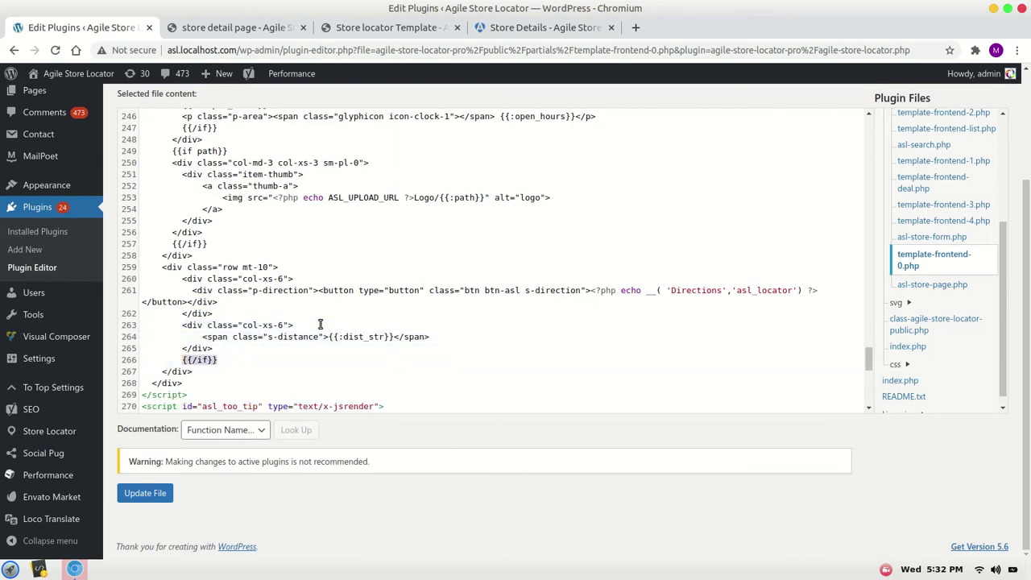
pyautogui.press('Delete')
# Clear the leftover distance line and add an empty <a class="btn btn-asl"> link there.
pyautogui.press('BackSpace')
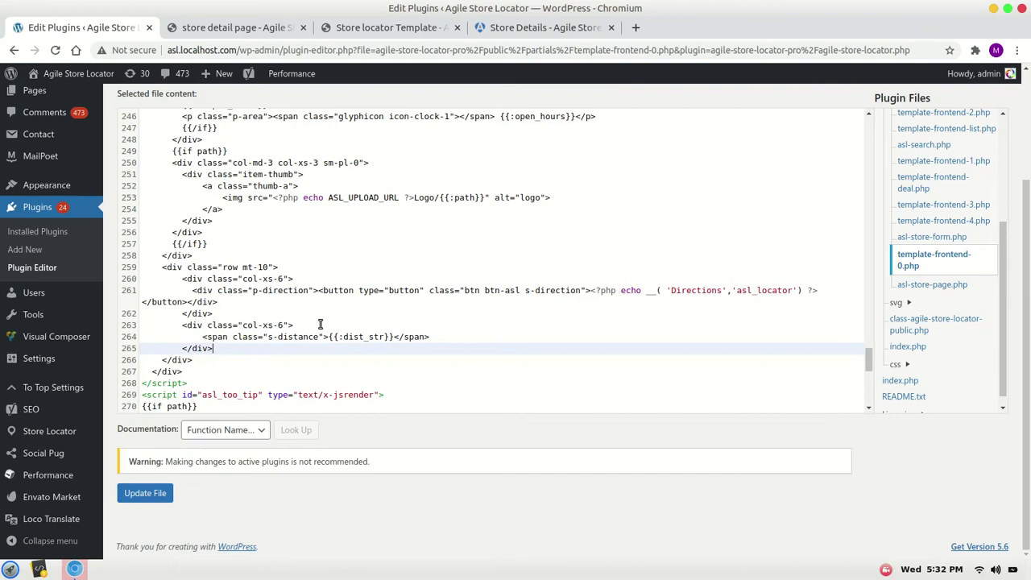
pyautogui.press('Up')
pyautogui.hotkey('shift', 'Home')
pyautogui.press('BackSpace')
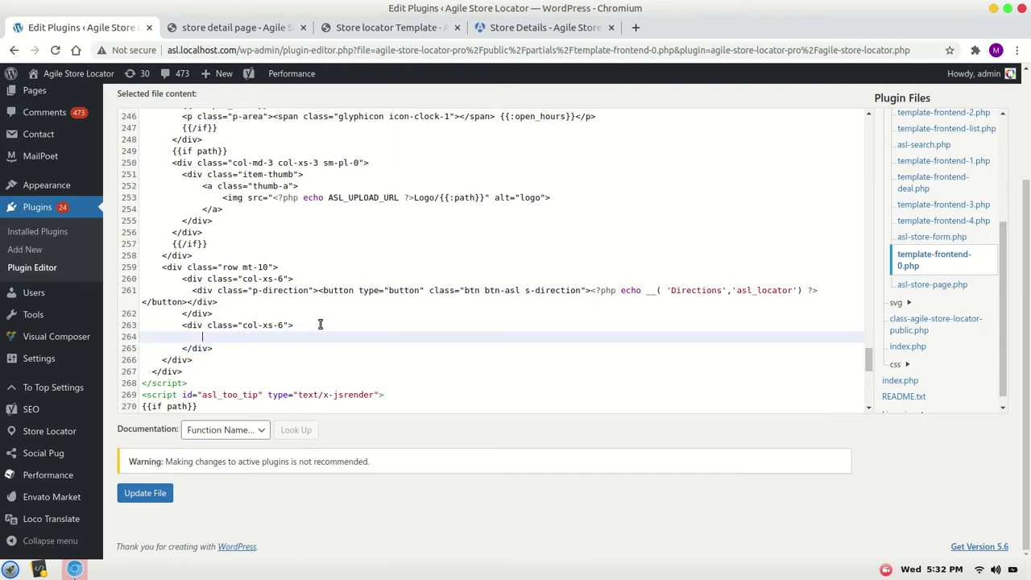
pyautogui.write('<a')
pyautogui.write(' class="')
pyautogui.write('btn btn-a')
pyautogui.write('sl"></a>')
# Paste the Directions PHP echo into the link and relabel it 'Store Detail'.
pyautogui.click(594, 292)
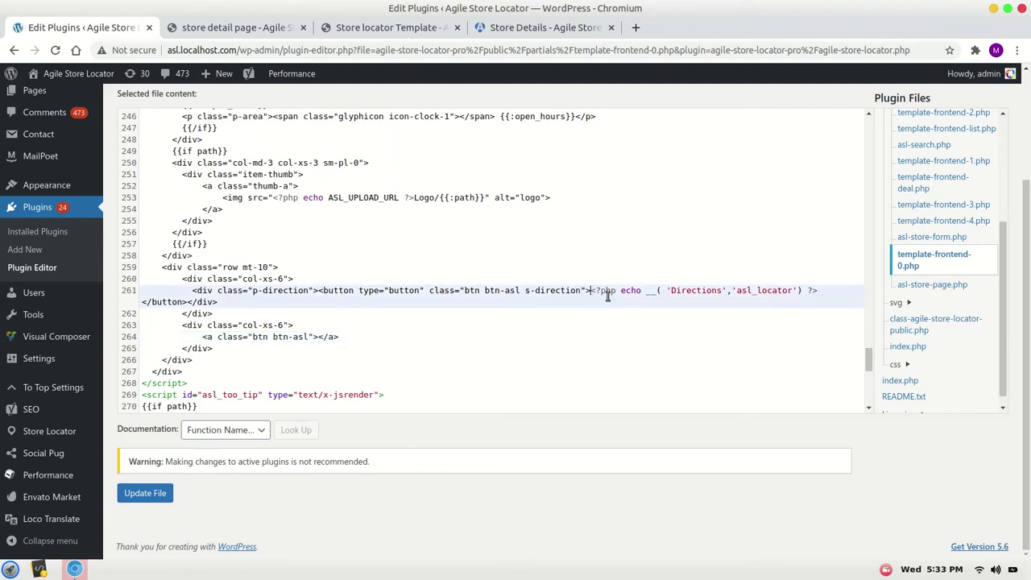
pyautogui.keyDown('shift'); pyautogui.click(809, 291); pyautogui.keyUp('shift')
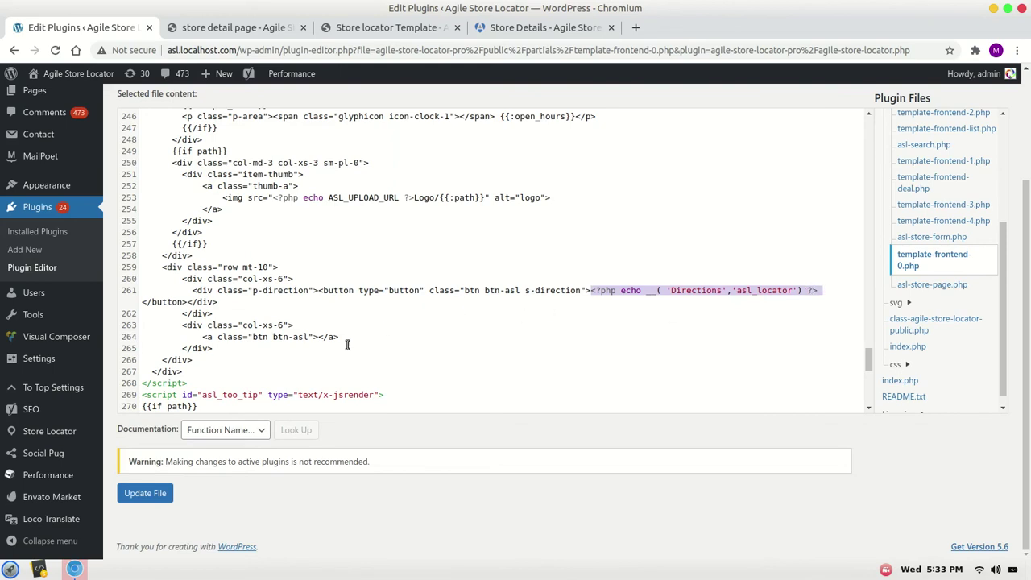
pyautogui.click(314, 337)
pyautogui.write("<?php echo __( 'Directions','asl_locator') ?>")
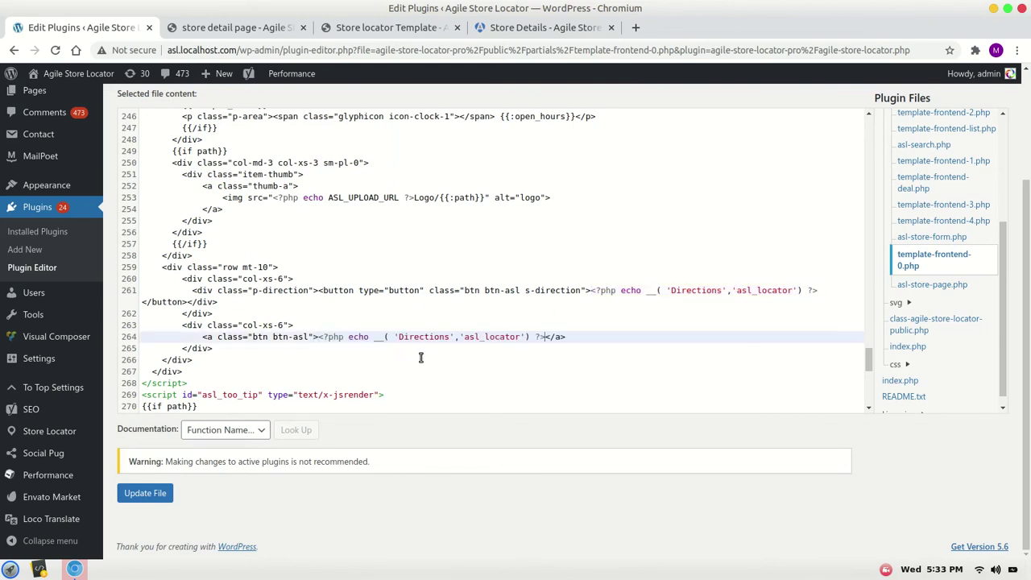
pyautogui.hotkey('ctrl', 'shift', 'Left')
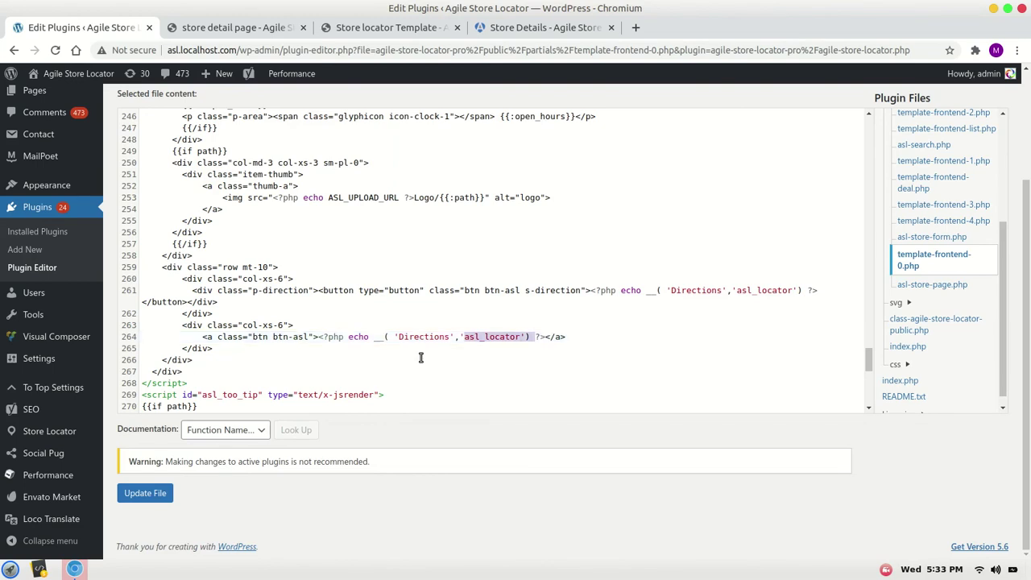
pyautogui.hotkey('ctrl', 'shift', 'Left')
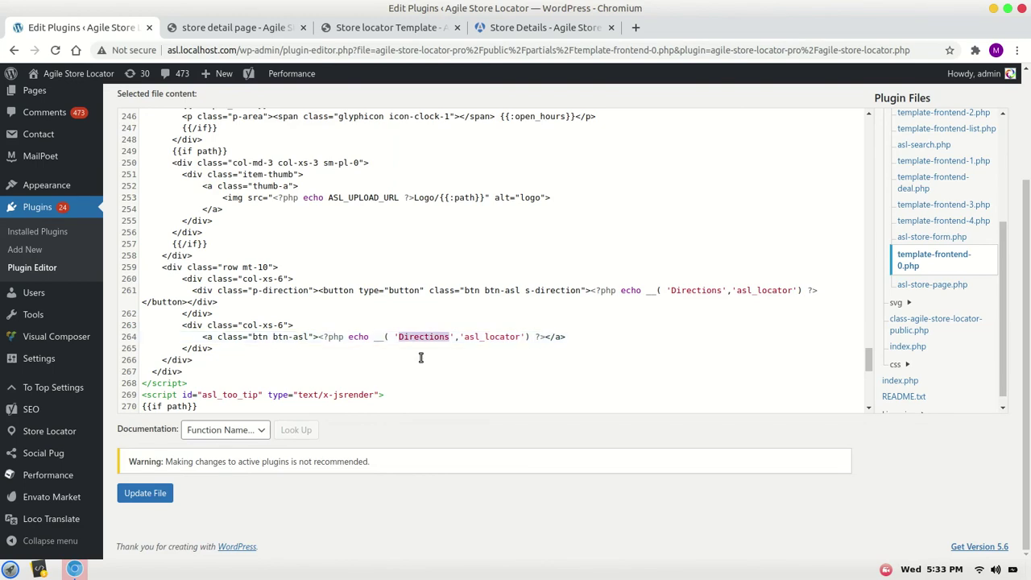
pyautogui.write('Store')
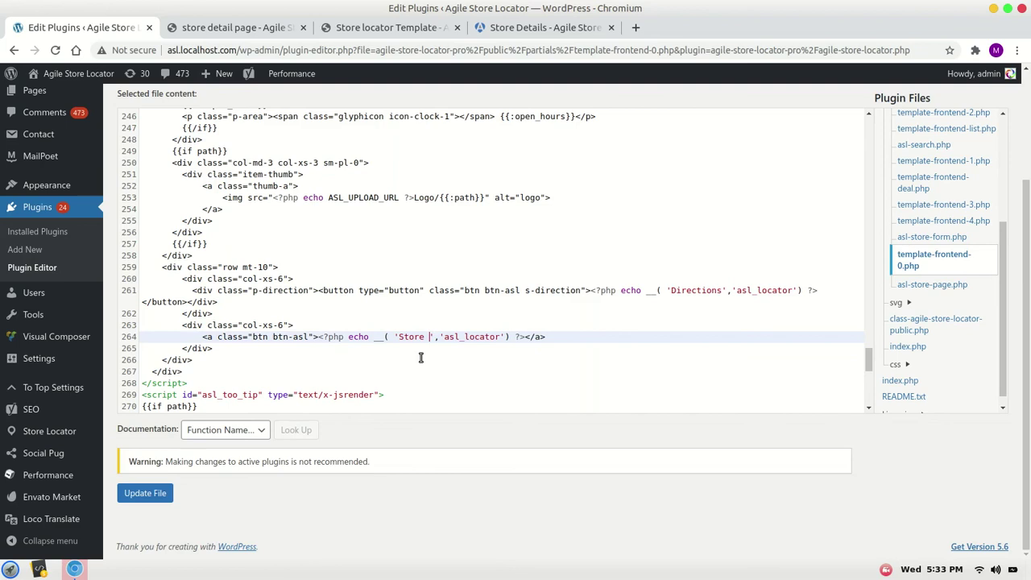
pyautogui.write(' Detail')
# Add an empty href="" attribute to the link's opening tag.
pyautogui.hotkey('ctrl', 'shift', 'Left')
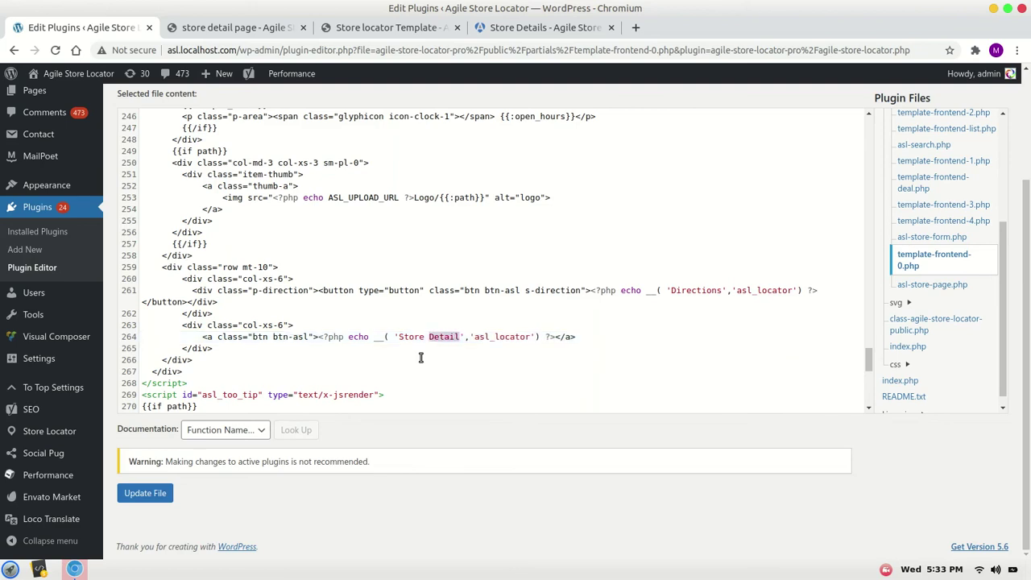
pyautogui.hotkey('ctrl', 'shift', 'Left')
pyautogui.hotkey('ctrl', 'shift', 'Left')
pyautogui.hotkey('ctrl', 'shift', 'Left')
pyautogui.hotkey('ctrl', 'shift', 'Left')
pyautogui.hotkey('ctrl', 'shift', 'Left')
pyautogui.hotkey('ctrl', 'shift', 'Left')
pyautogui.hotkey('ctrl', 'shift', 'Left')
pyautogui.hotkey('ctrl', 'shift', 'Left')
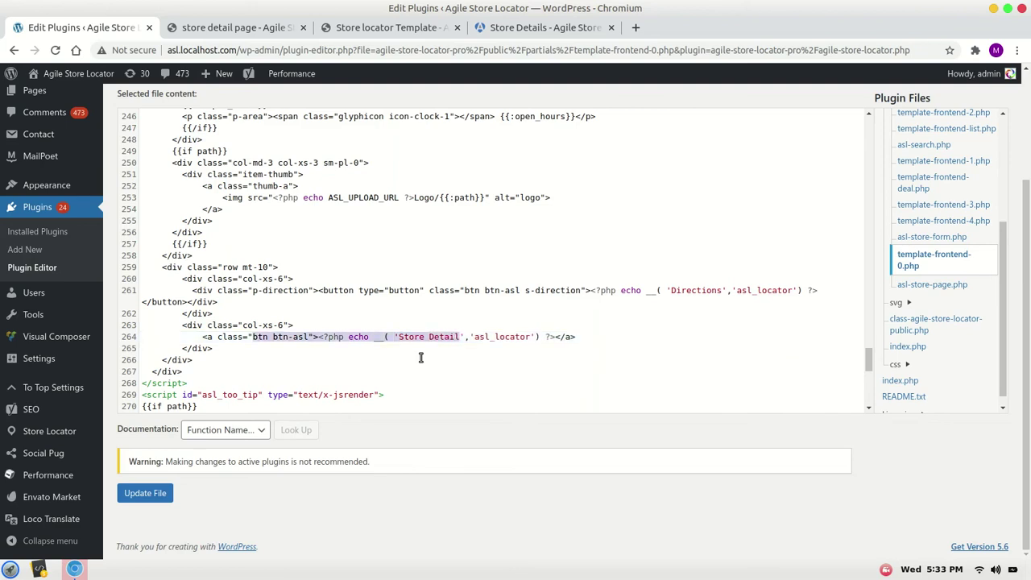
pyautogui.hotkey('ctrl', 'shift', 'Left')
pyautogui.hotkey('ctrl', 'shift', 'Left')
pyautogui.press('Left')
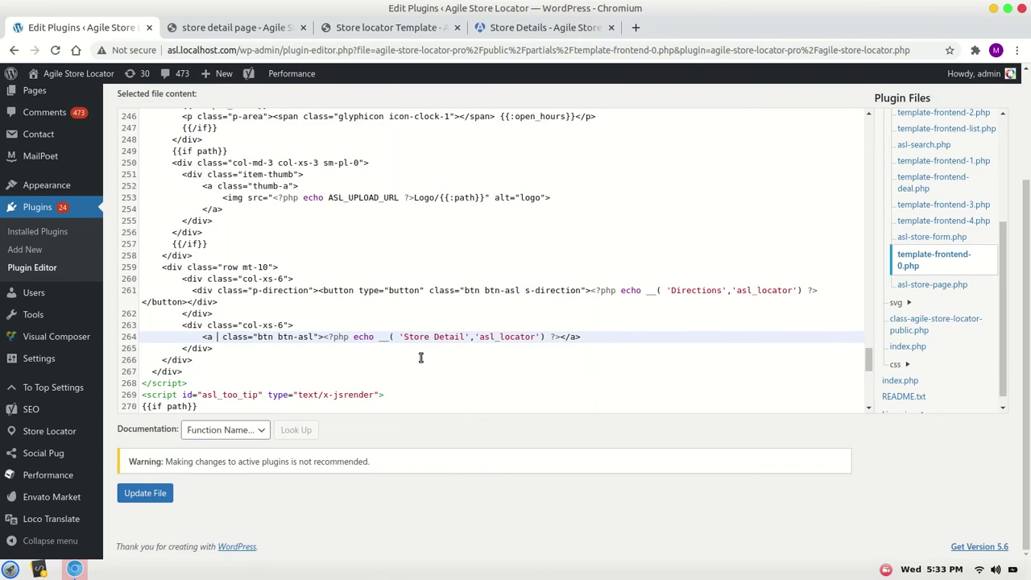
pyautogui.write('href=')
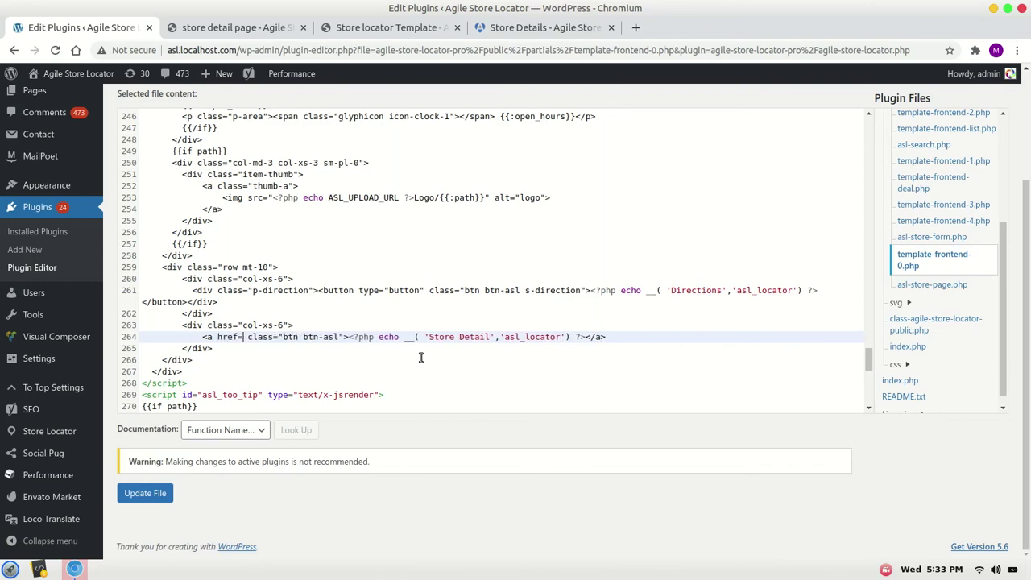
pyautogui.write('""')
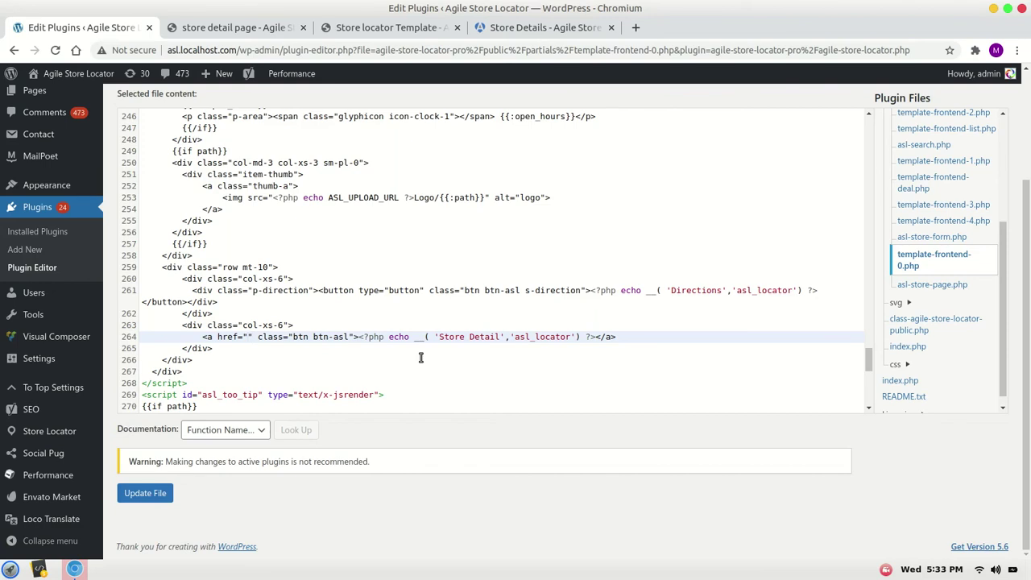
# Copy /store-detail-page/?sl-store=4 from the store detail page's address bar and go back to the editor.
pyautogui.click(242, 28)
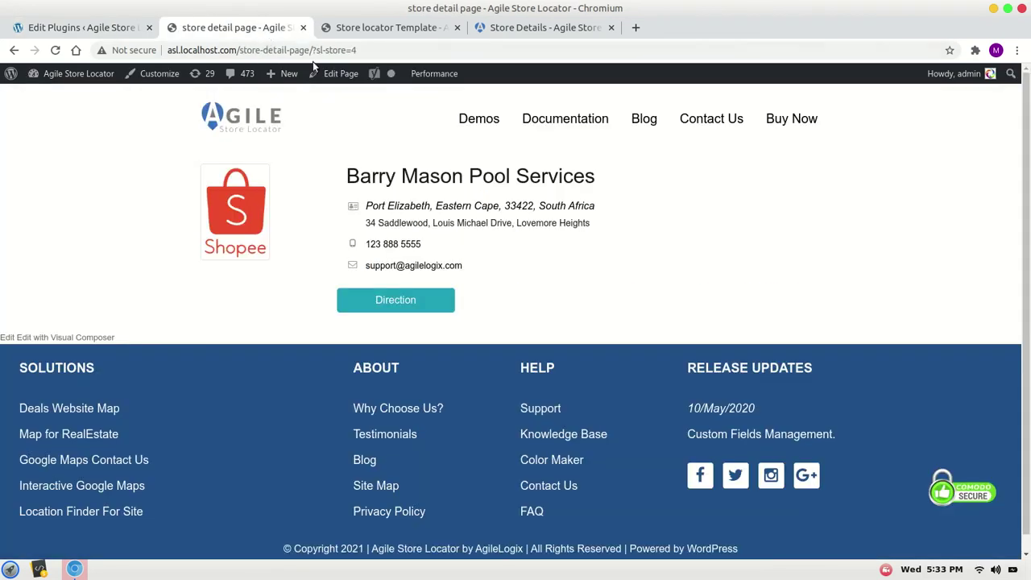
pyautogui.click(379, 50)
pyautogui.hotkey('shift', 'Left')
pyautogui.hotkey('shift', 'Left')
pyautogui.hotkey('shift', 'Left')
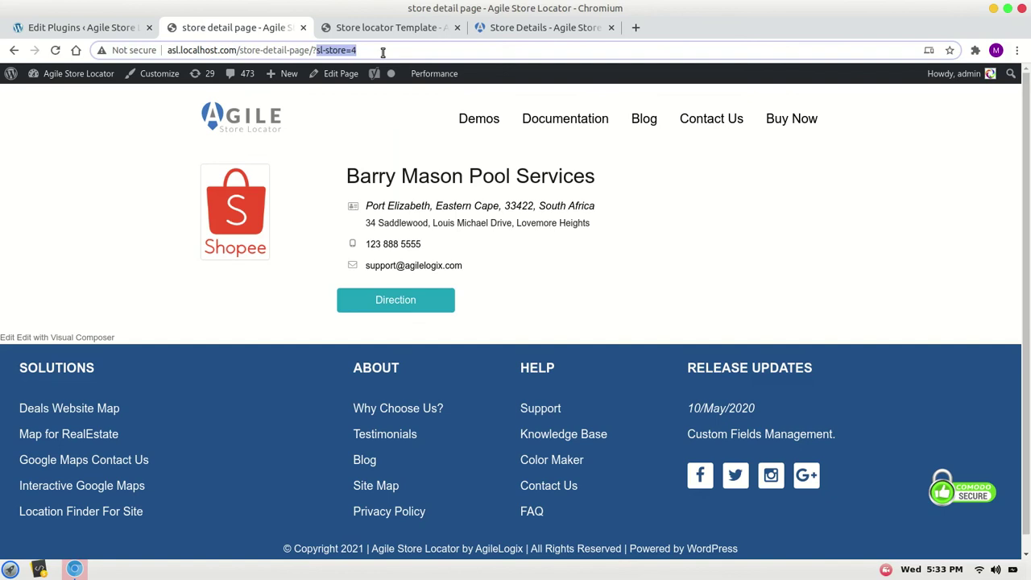
pyautogui.hotkey('shift', 'Left')
pyautogui.hotkey('shift', 'Left')
pyautogui.hotkey('shift', 'Left')
pyautogui.hotkey('shift', 'Left')
pyautogui.hotkey('shift', 'Left')
pyautogui.hotkey('shift', 'Left')
pyautogui.press('Left')
pyautogui.hotkey('shift', 'Right')
pyautogui.hotkey('shift', 'Right')
pyautogui.hotkey('shift', 'Right')
pyautogui.hotkey('ctrl', 'shift', 'Right')
pyautogui.hotkey('ctrl', 'shift', 'Right')
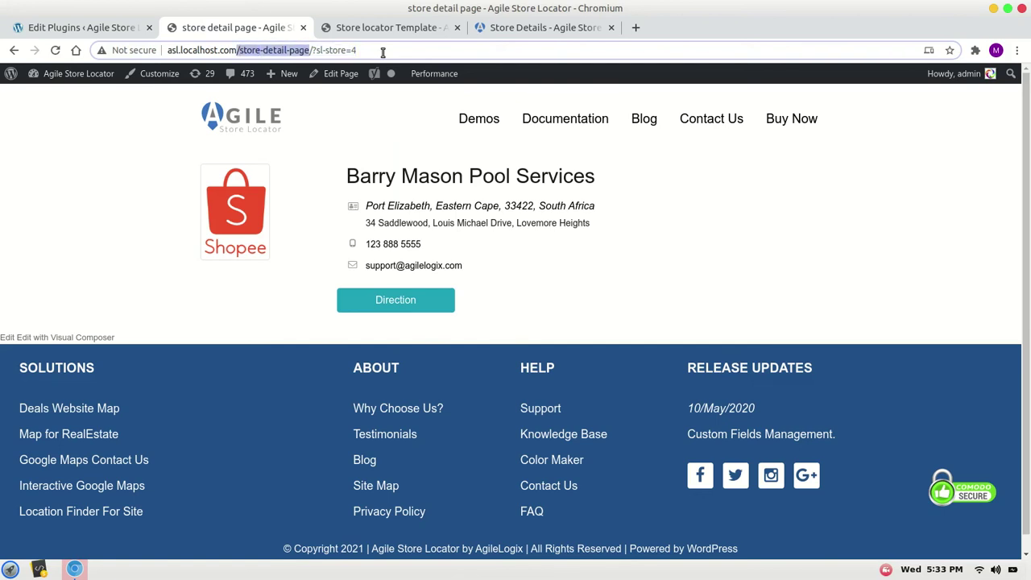
pyautogui.hotkey('ctrl', 'shift', 'Right')
pyautogui.hotkey('ctrl', 'shift', 'Right')
pyautogui.hotkey('ctrl', 'c')
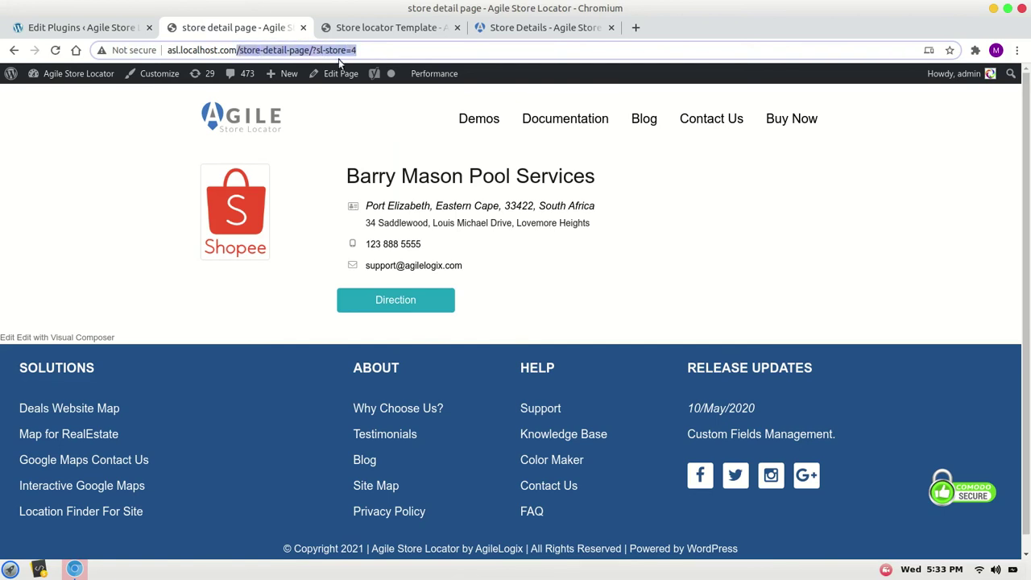
pyautogui.click(80, 29)
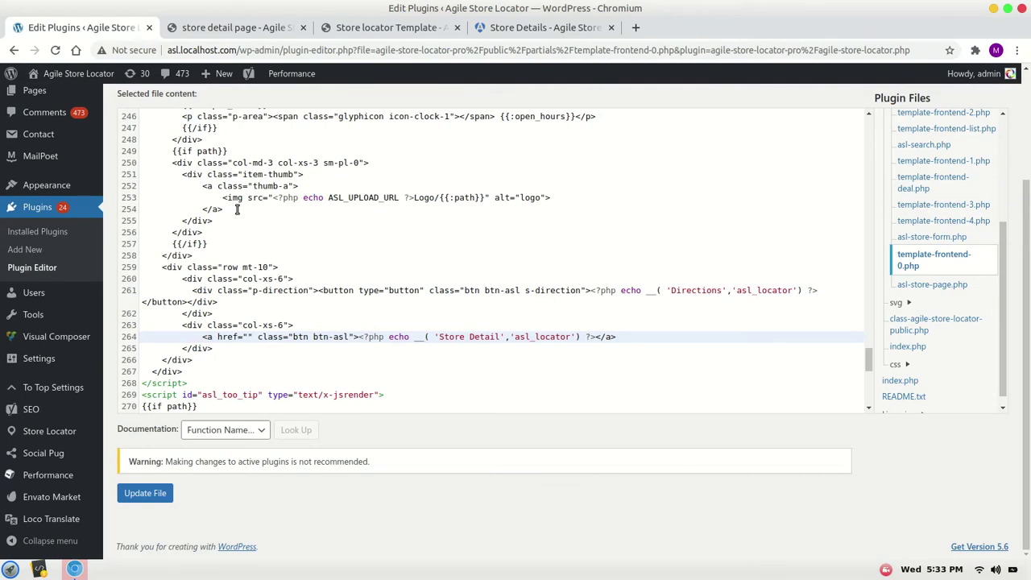
# Set href to /store-detail-page/?sl-store={{:id}} and save template-frontend-0.php.
pyautogui.hotkey('ctrl', 'v')
pyautogui.hotkey('shift', 'Left')
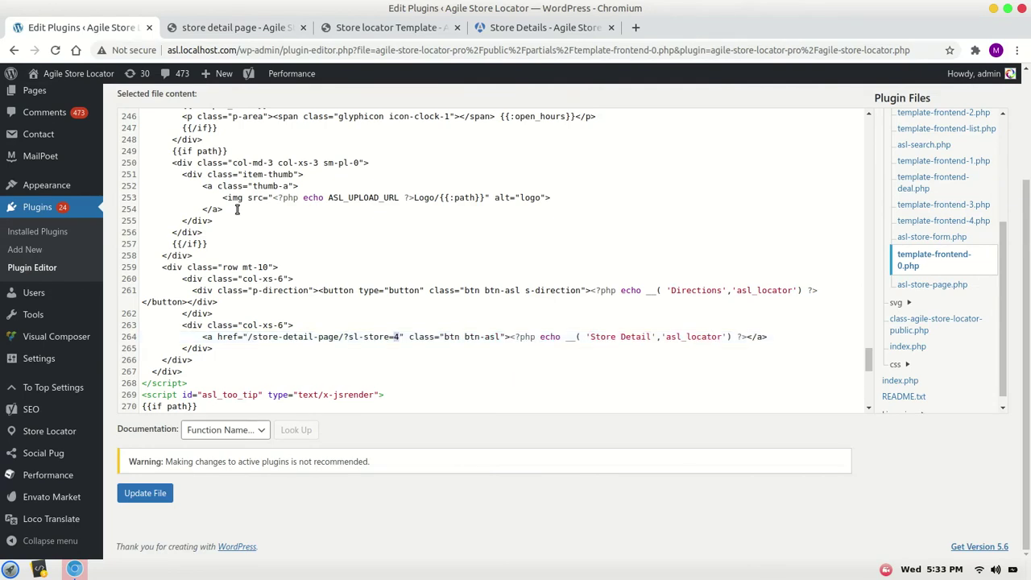
pyautogui.write('{{')
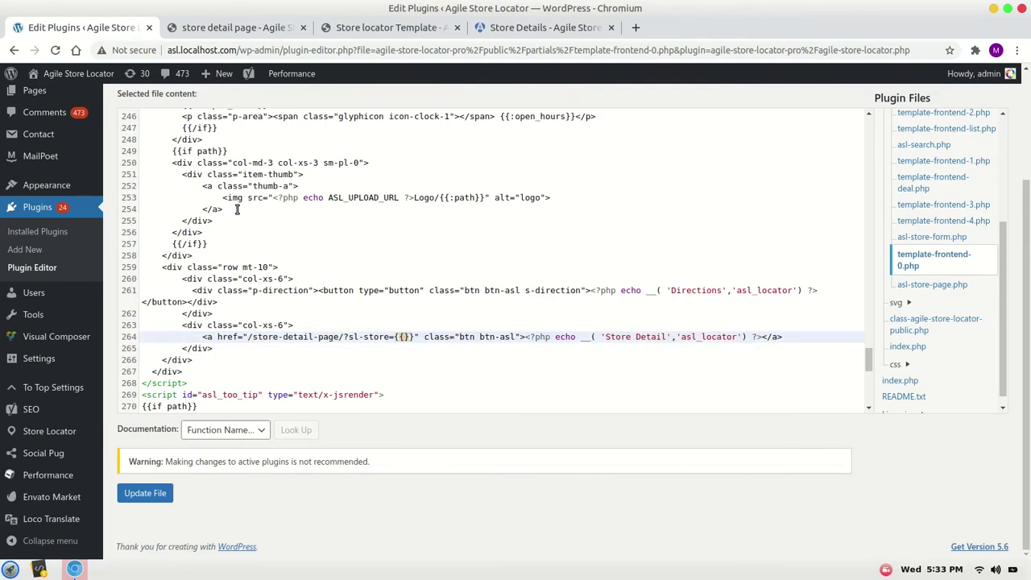
pyautogui.write(':id')
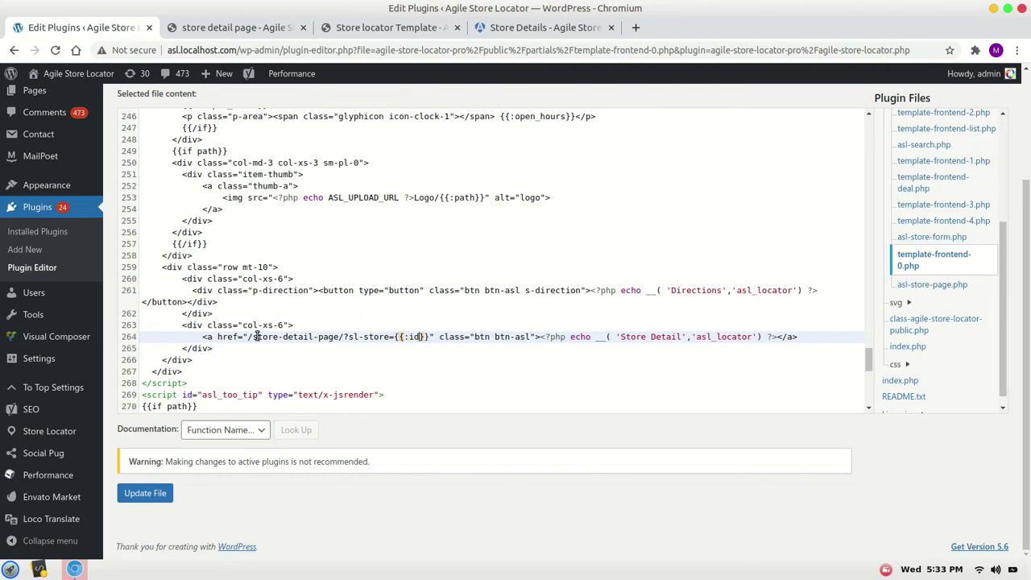
pyautogui.click(143, 495)
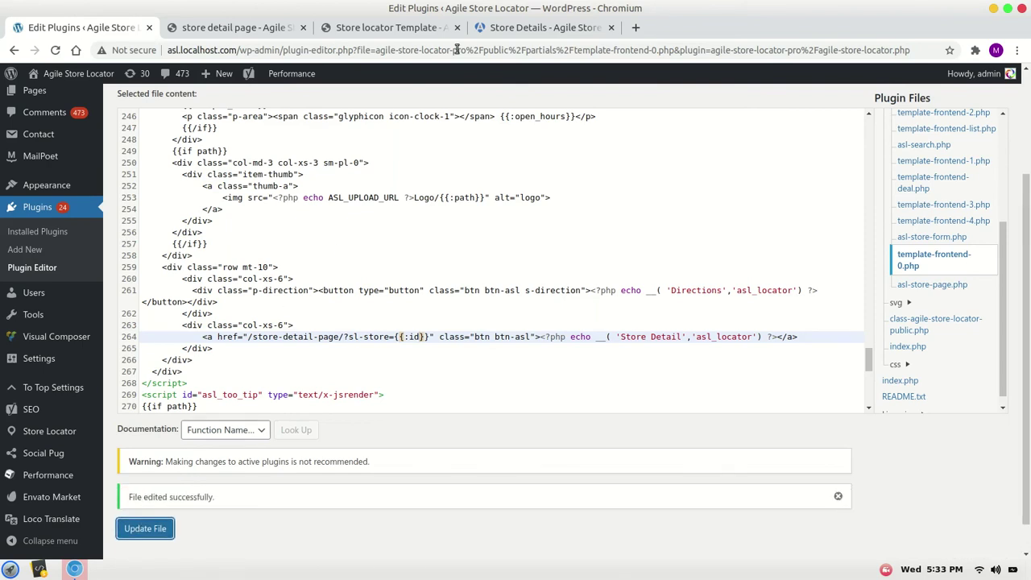
# Reload the store locator demo and follow Amanzi Club's Store Detail link to its detail page.
pyautogui.click(498, 29)
pyautogui.click(399, 26)
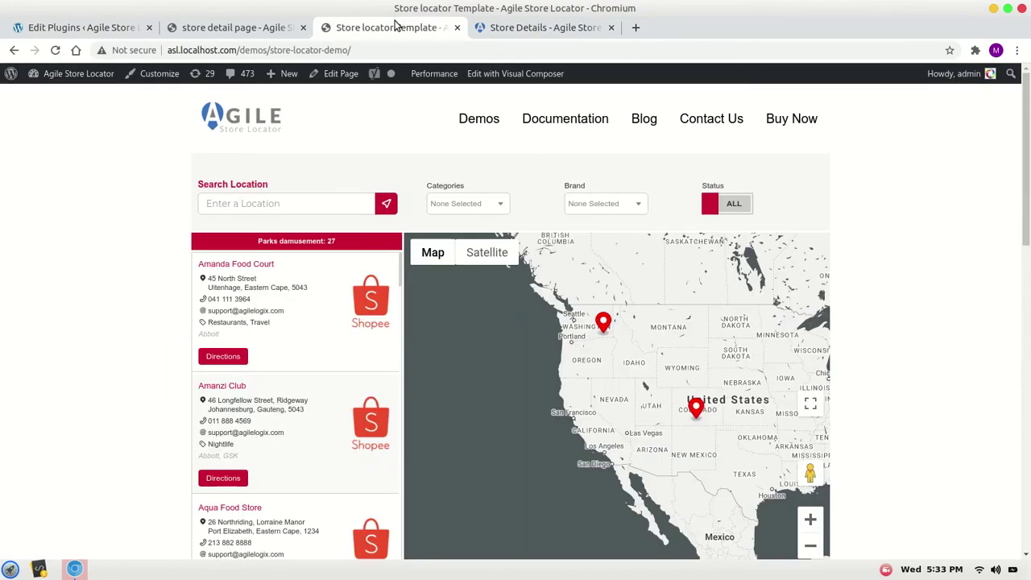
pyautogui.press('F5')
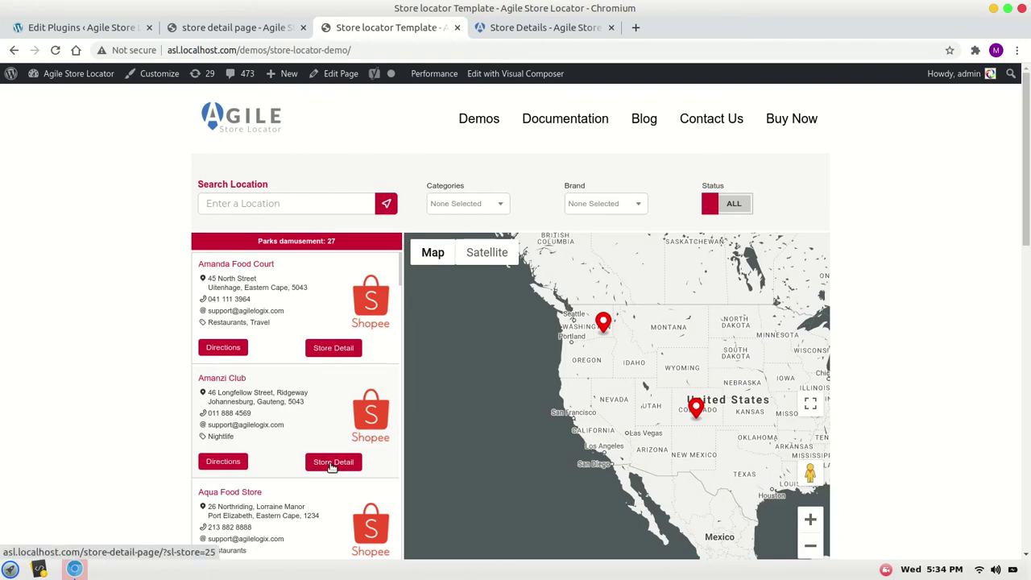
pyautogui.click(333, 461)
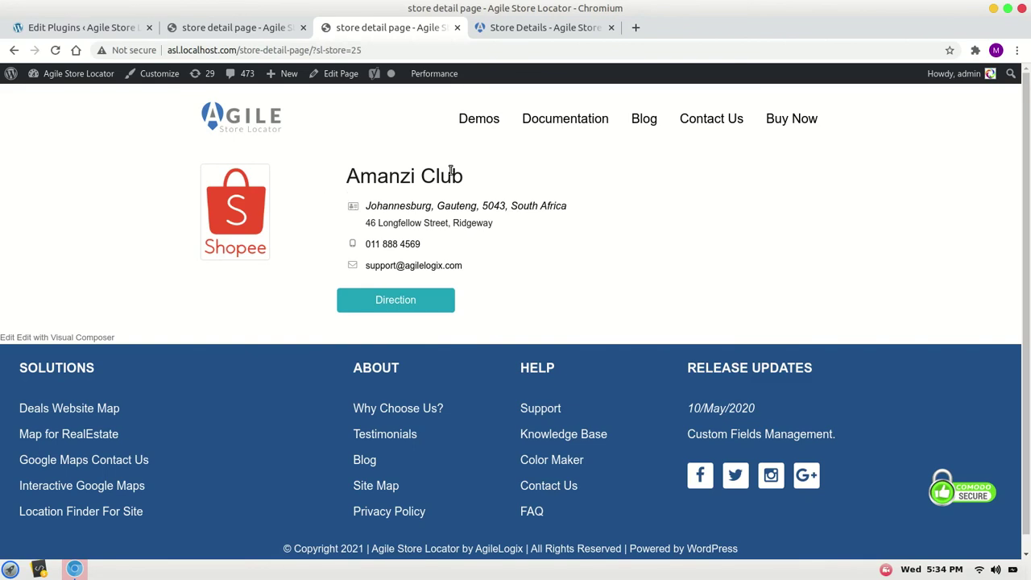